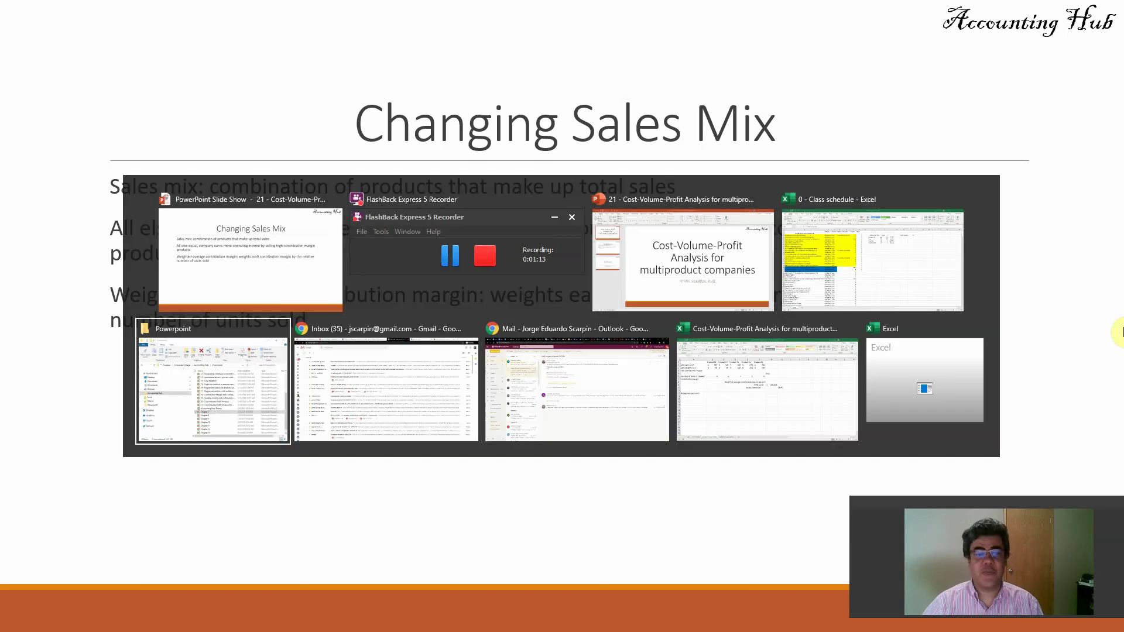
{"action": "key", "text": "alt+Tab"}
{"action": "key", "text": "alt+Tab"}
{"action": "key", "text": "alt+Tab"}
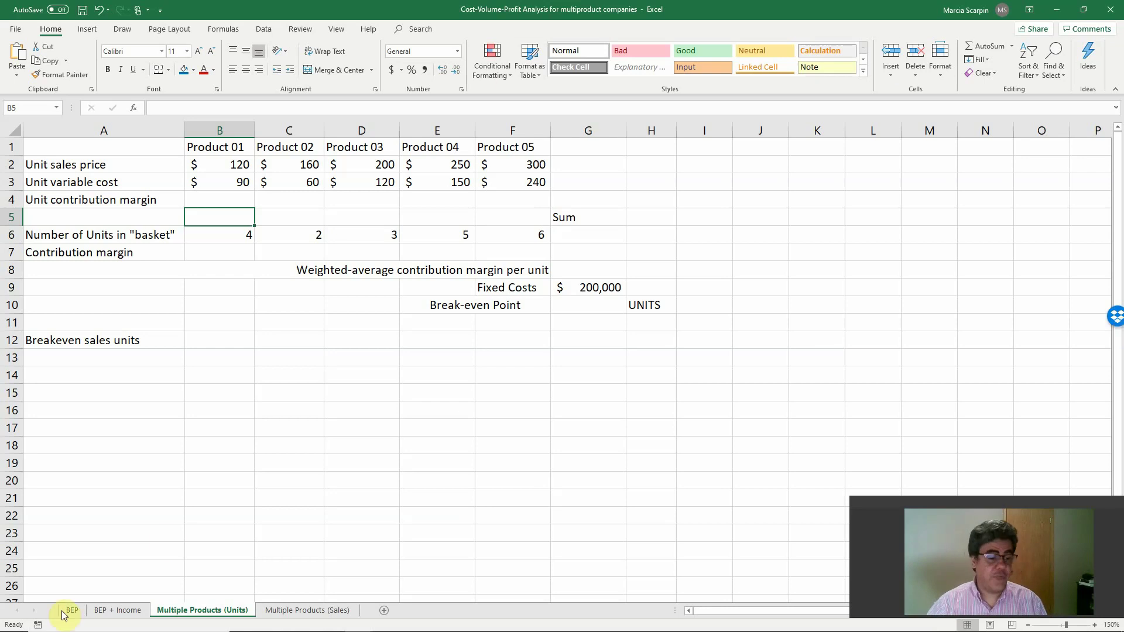
Look over the BEP and BEP + Income sheets, then return to the Multiple Products (Units) sheet.
{"action": "mouse_move", "coordinate": [12, 629]}
{"action": "left_click", "coordinate": [72, 610]}
{"action": "left_click", "coordinate": [97, 611]}
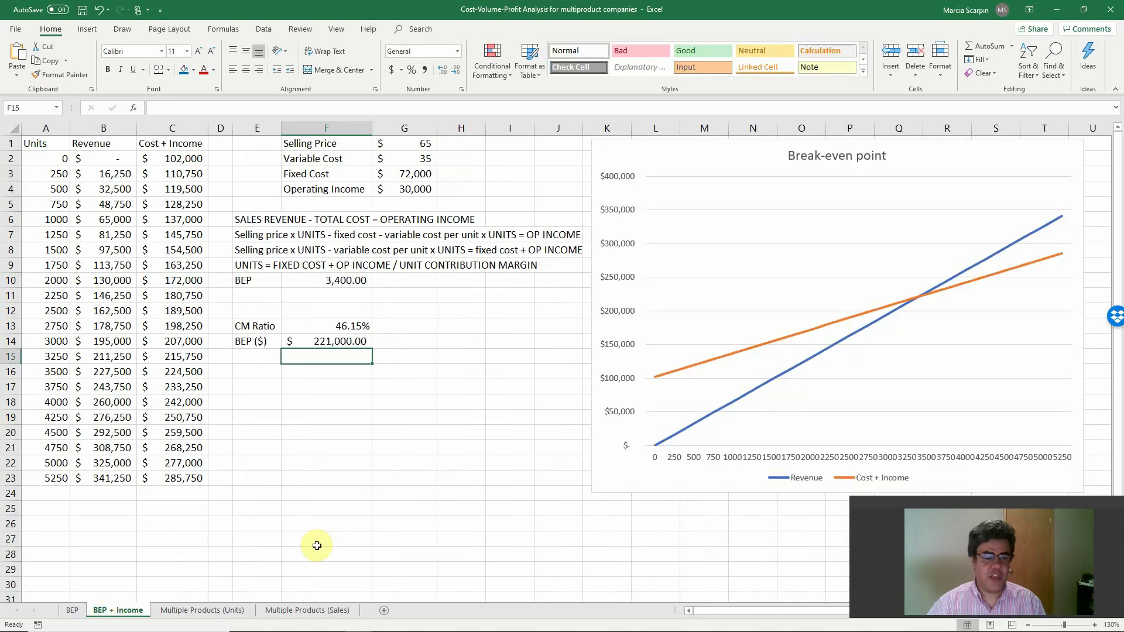
{"action": "left_click", "coordinate": [220, 612]}
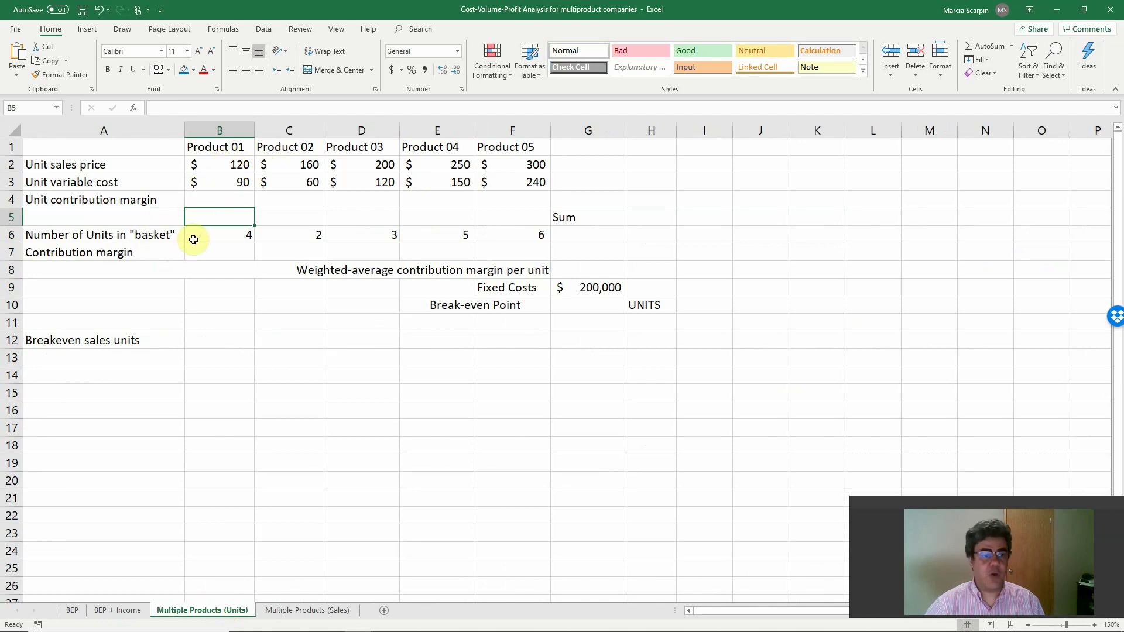
Enter =B2-B3 in B4 and copy it across B4:F4 for all five products.
{"action": "left_click", "coordinate": [223, 196]}
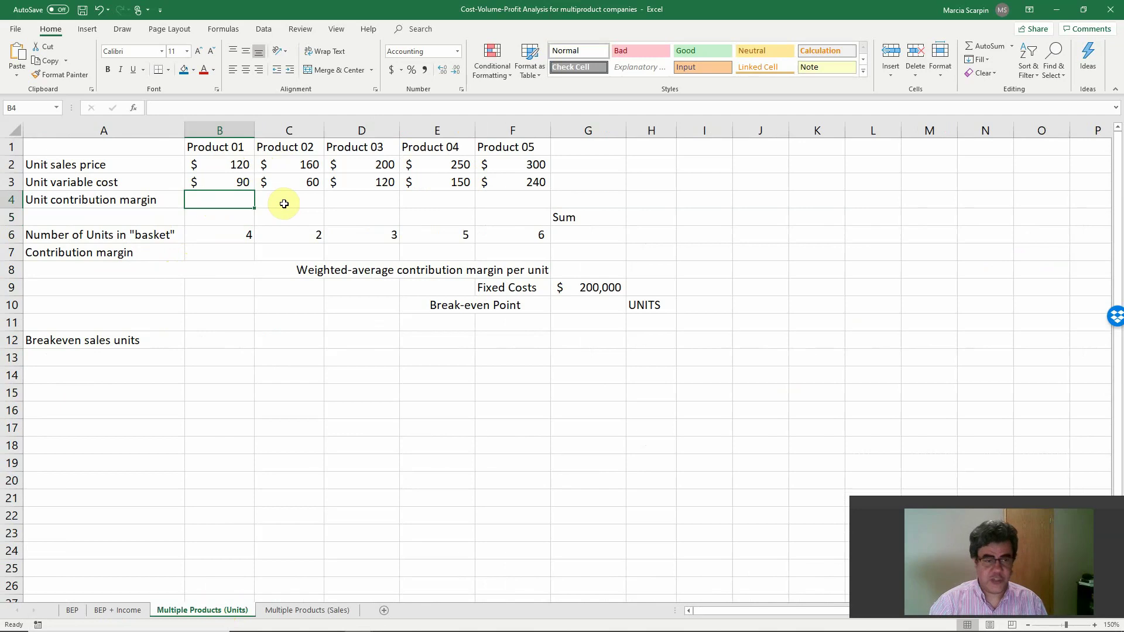
{"action": "type", "text": "=B2-"}
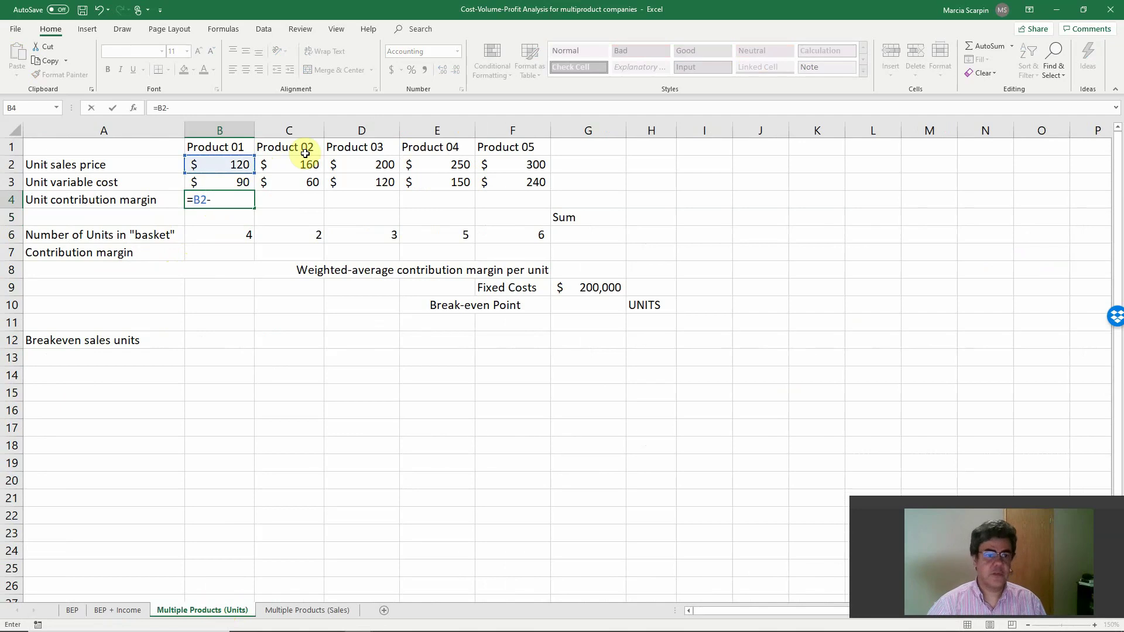
{"action": "type", "text": "B3"}
{"action": "key", "text": "Return"}
{"action": "key", "text": "Up"}
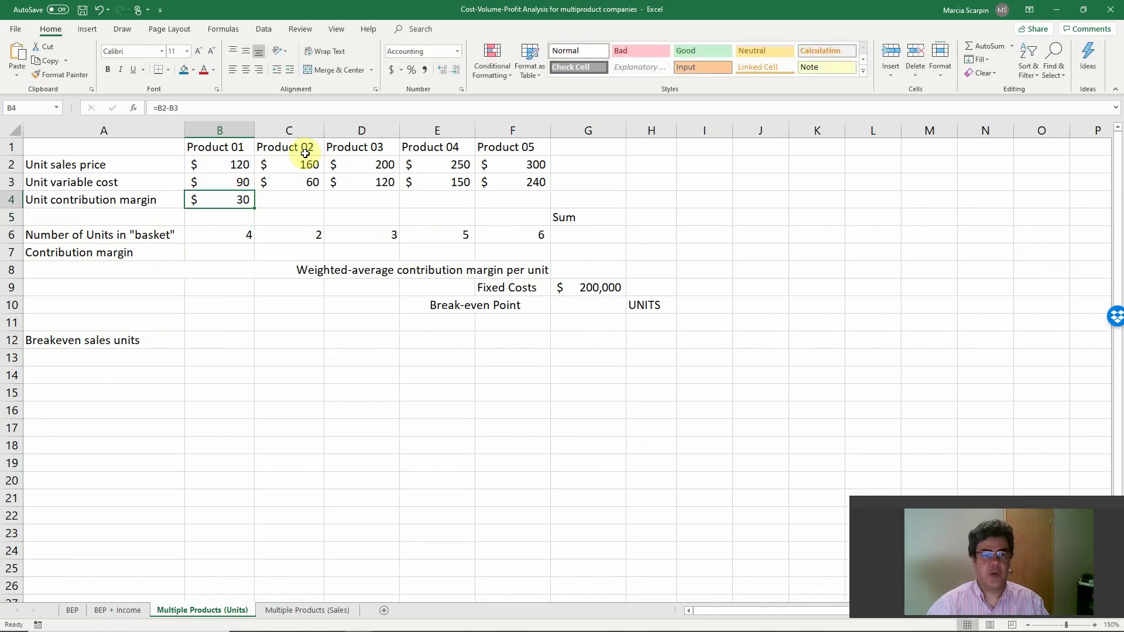
{"action": "key", "text": "ctrl+c"}
{"action": "key", "text": "shift+Right"}
{"action": "key", "text": "shift+Right"}
{"action": "key", "text": "shift+Right"}
{"action": "key", "text": "shift+Right"}
{"action": "key", "text": "ctrl+v"}
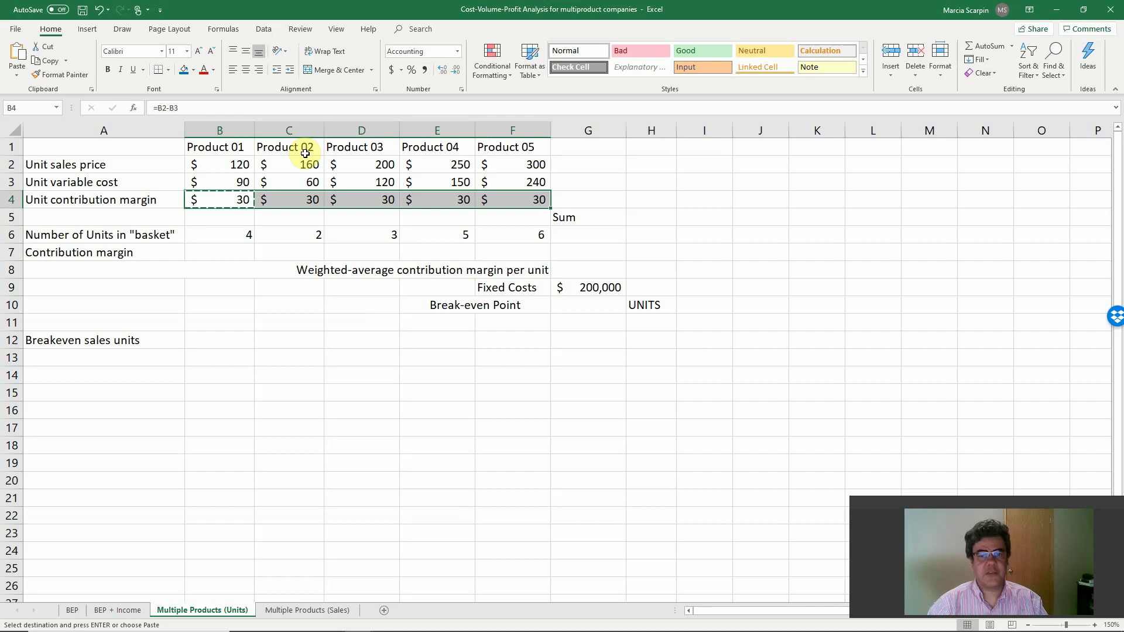
{"action": "key", "text": "Return"}
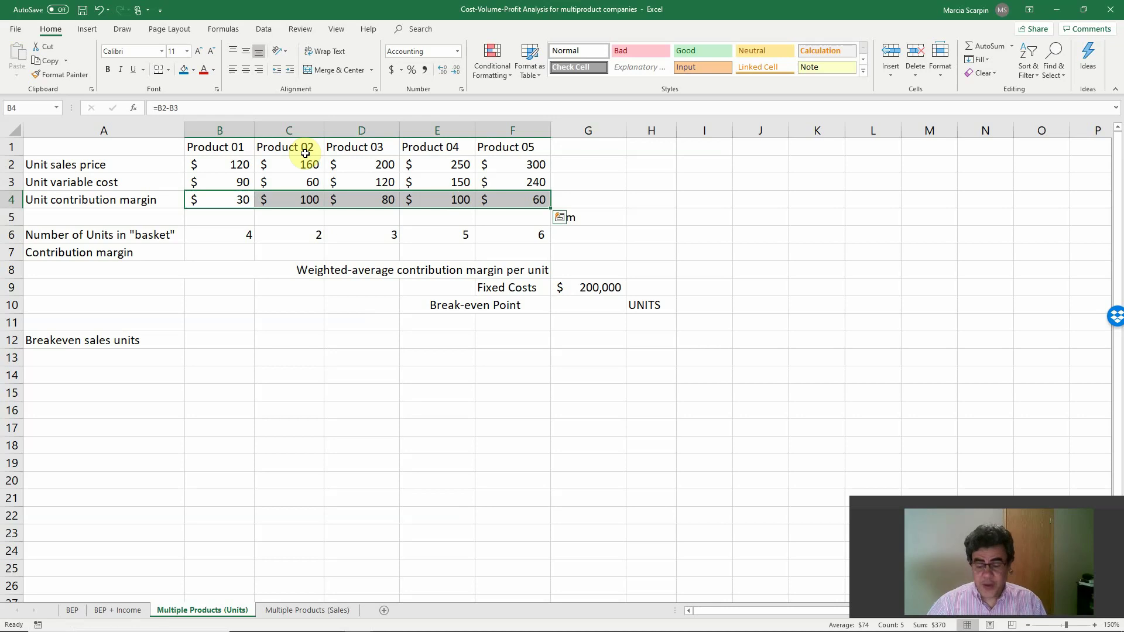
{"action": "key", "text": "Down"}
{"action": "key", "text": "Down"}
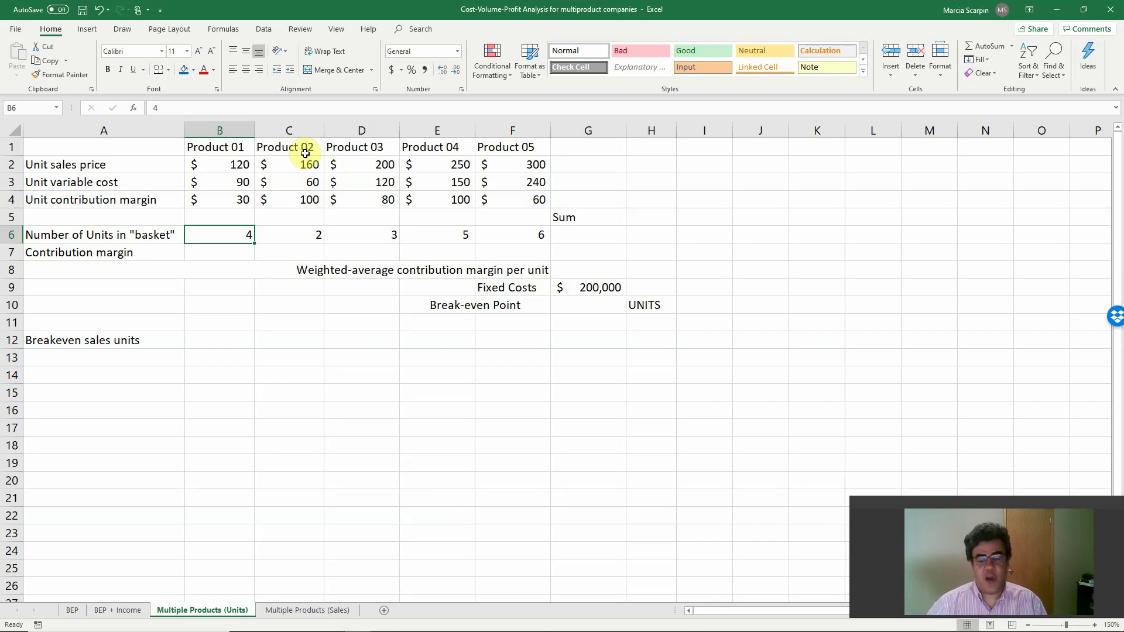
Put a scratch 10000 in I6, then enter 40000 as Product 01's basket units.
{"action": "key", "text": "Right"}
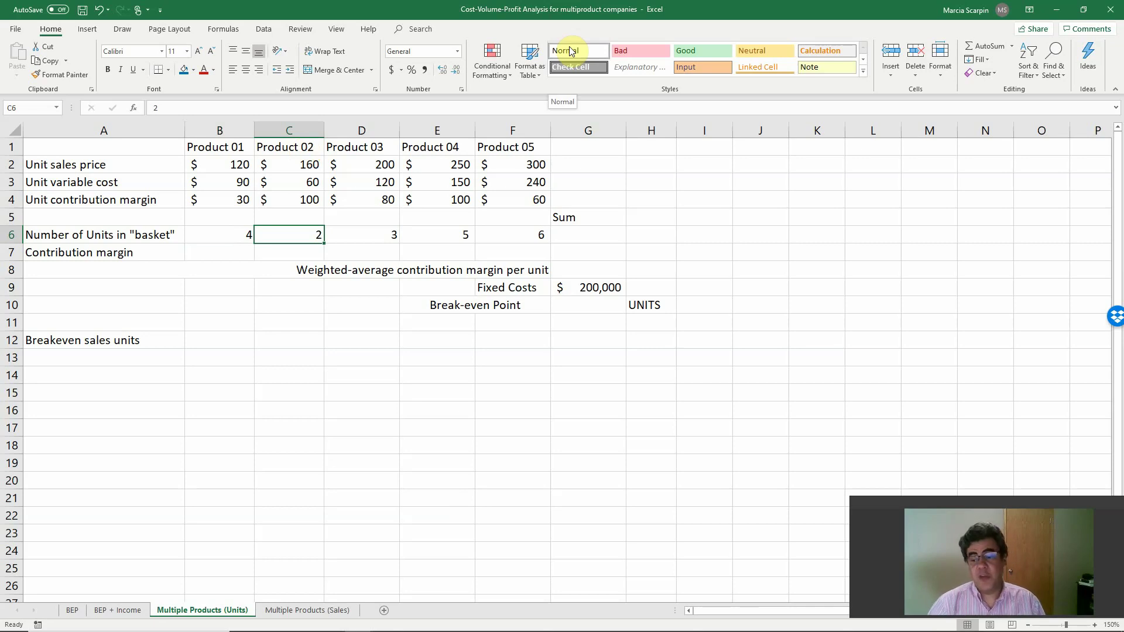
{"action": "key", "text": "Right"}
{"action": "key", "text": "Right"}
{"action": "key", "text": "Right"}
{"action": "key", "text": "Right"}
{"action": "key", "text": "Right"}
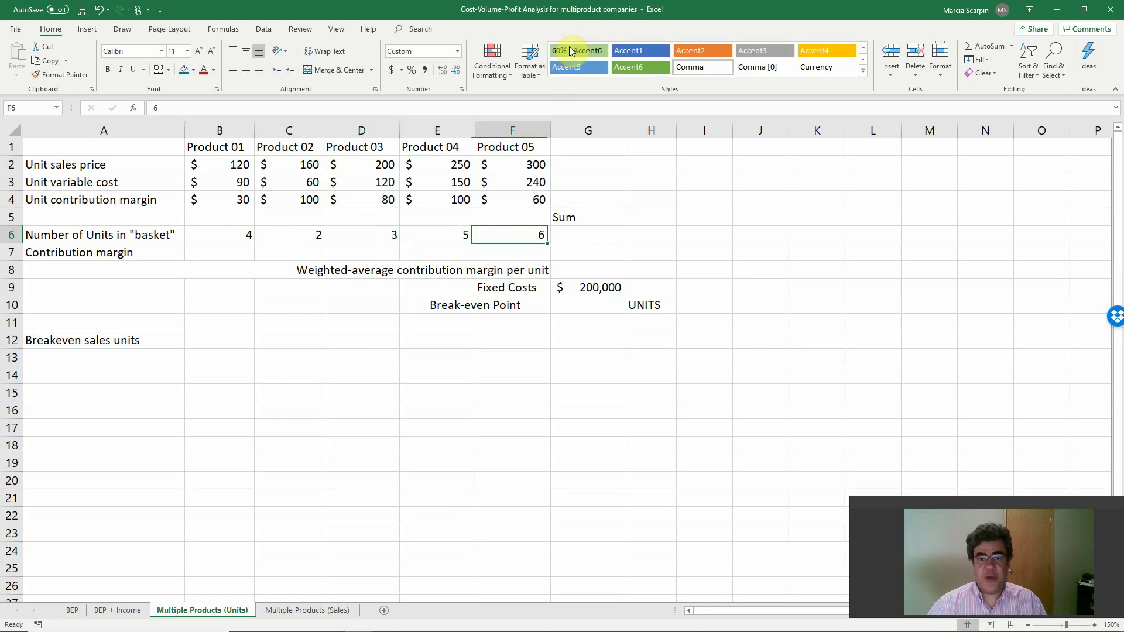
{"action": "key", "text": "Right"}
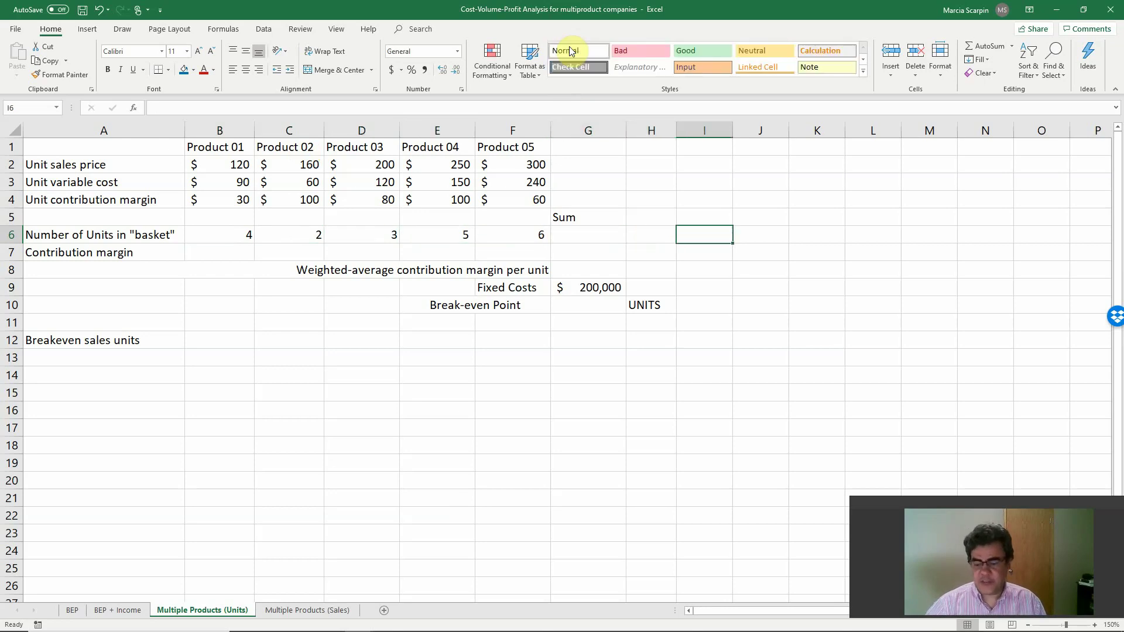
{"action": "type", "text": "10000"}
{"action": "key", "text": "Left"}
{"action": "key", "text": "Left"}
{"action": "key", "text": "Left"}
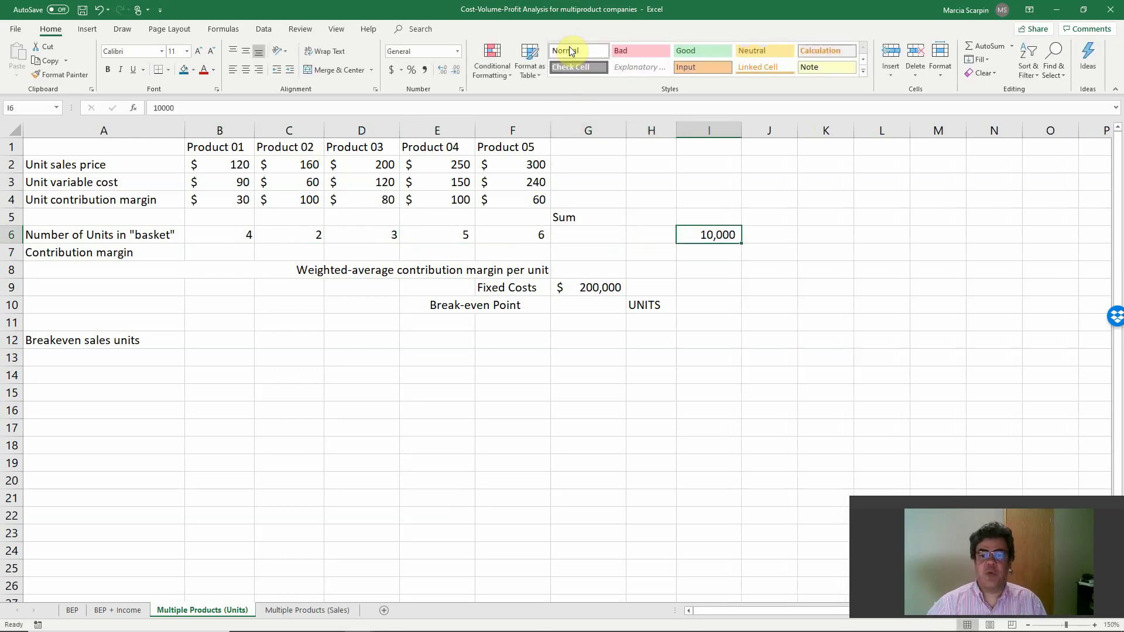
{"action": "key", "text": "Left"}
{"action": "key", "text": "Left"}
{"action": "key", "text": "Left"}
{"action": "key", "text": "Left"}
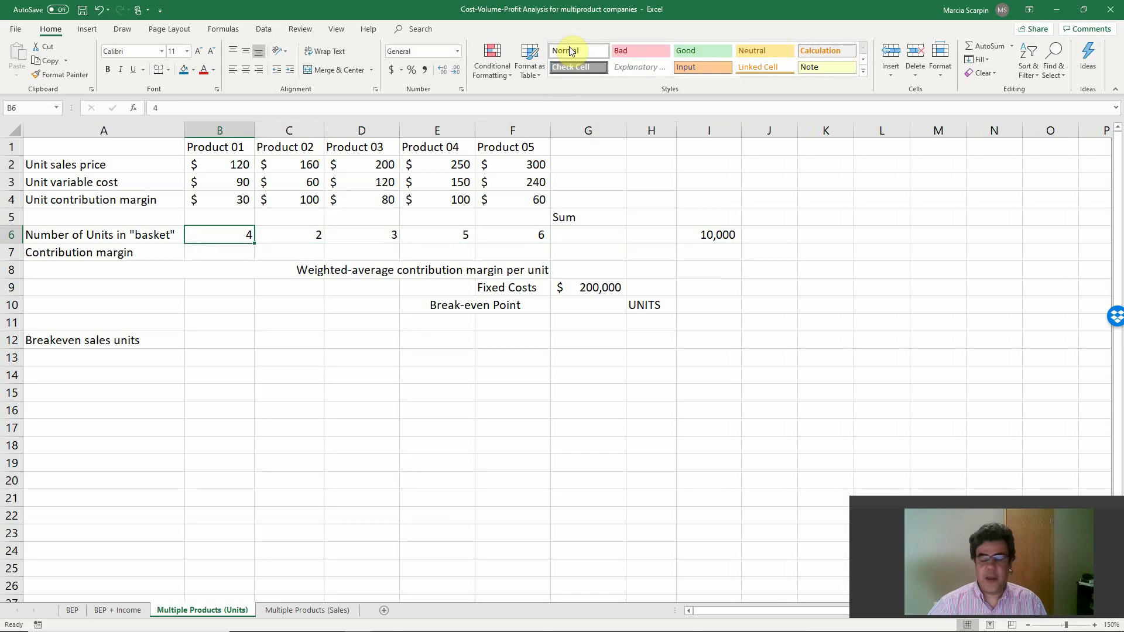
{"action": "type", "text": "+000"}
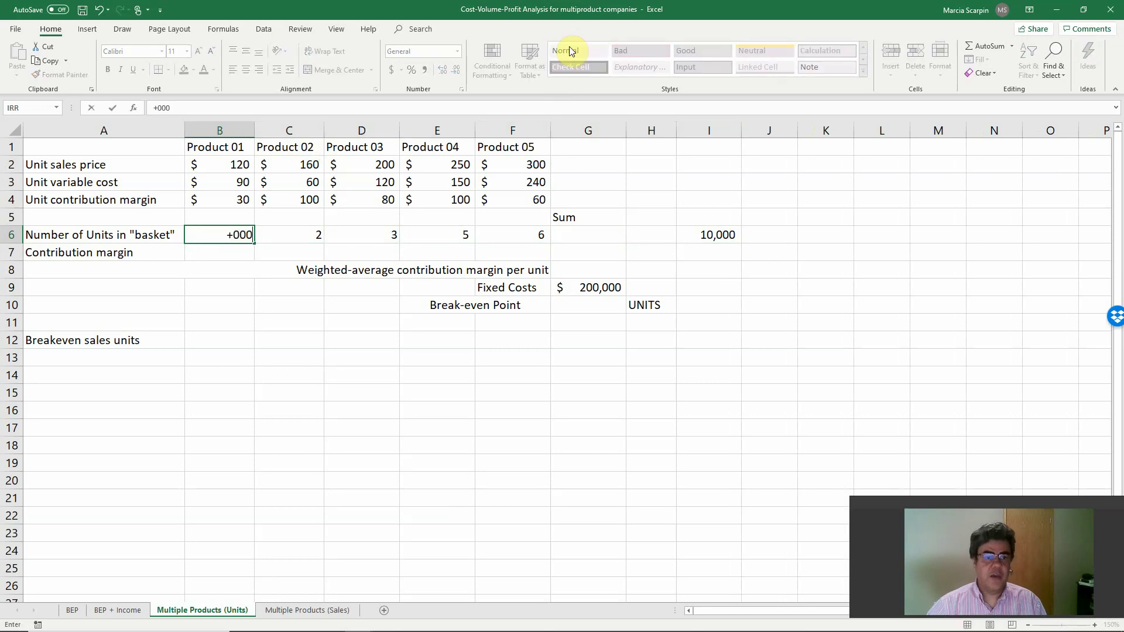
{"action": "key", "text": "BackSpace"}
{"action": "key", "text": "BackSpace"}
{"action": "key", "text": "BackSpace"}
{"action": "key", "text": "BackSpace"}
{"action": "type", "text": "40000"}
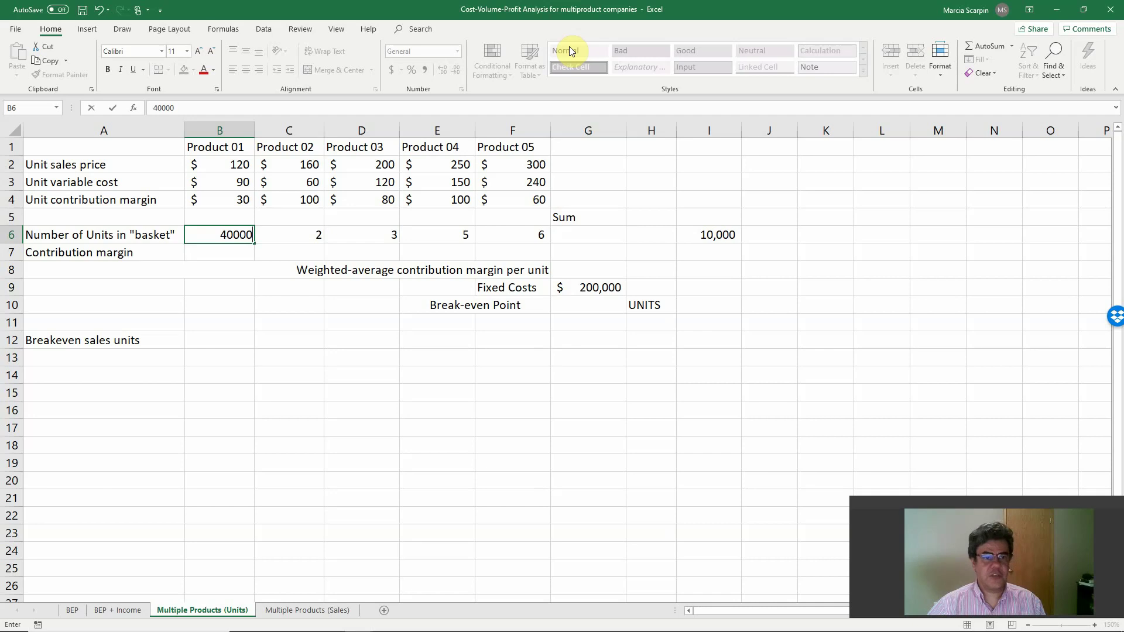
Enter 20000, 30000, 50000 and 60000 for Products 02–05 and clear the scratch value in I6.
{"action": "key", "text": "Tab"}
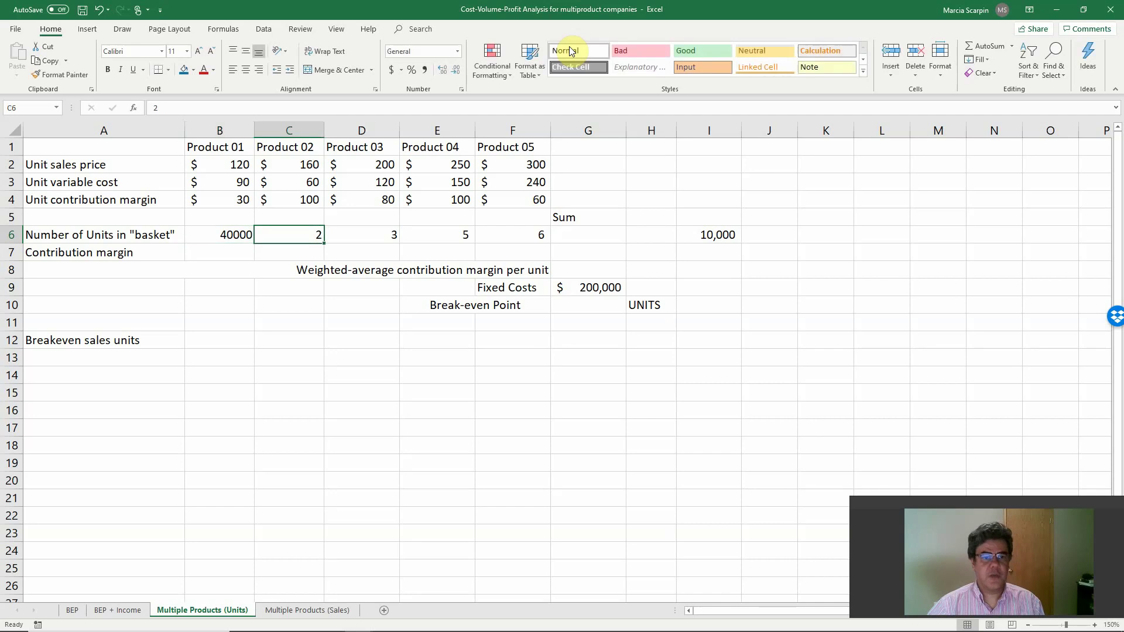
{"action": "type", "text": "20000"}
{"action": "key", "text": "Tab"}
{"action": "type", "text": "30000"}
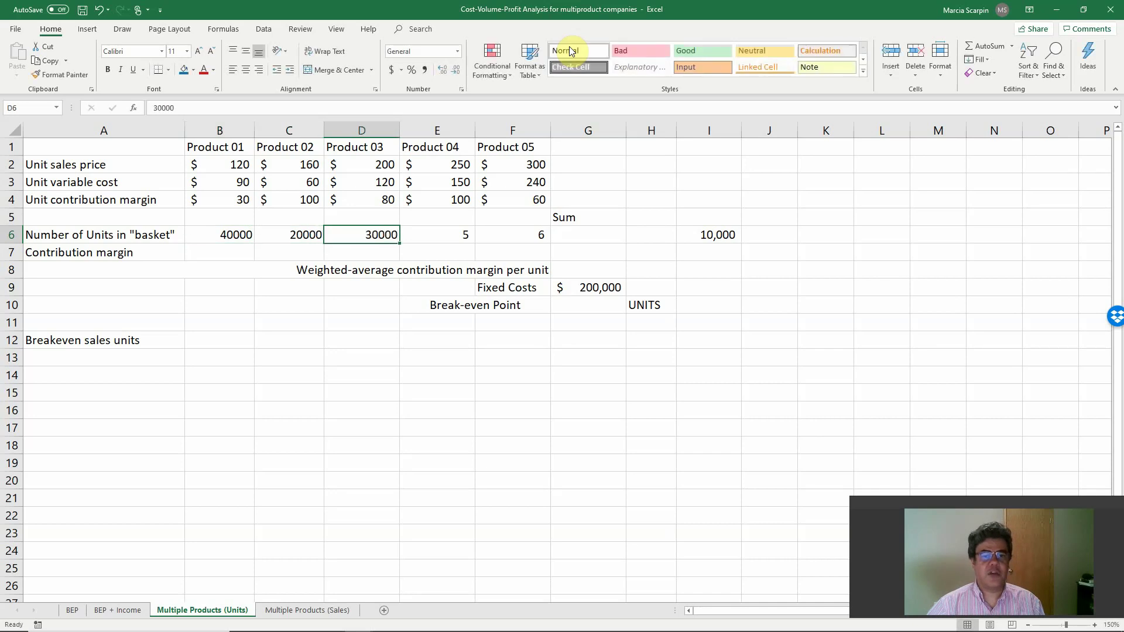
{"action": "key", "text": "Tab"}
{"action": "type", "text": "50000"}
{"action": "key", "text": "Tab"}
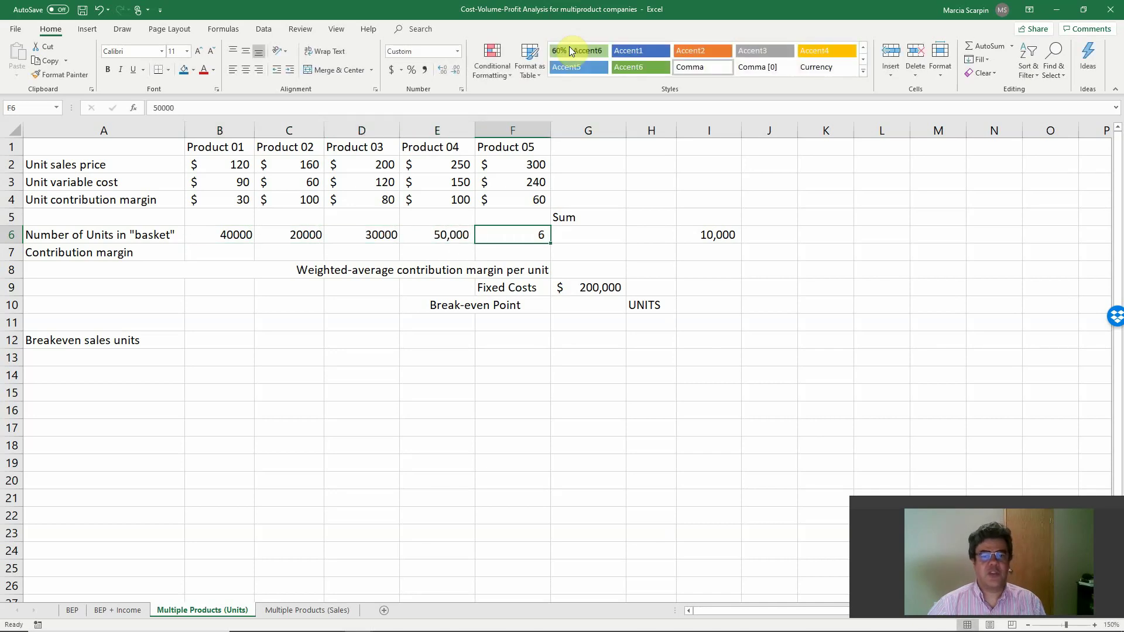
{"action": "type", "text": "60000"}
{"action": "key", "text": "Tab"}
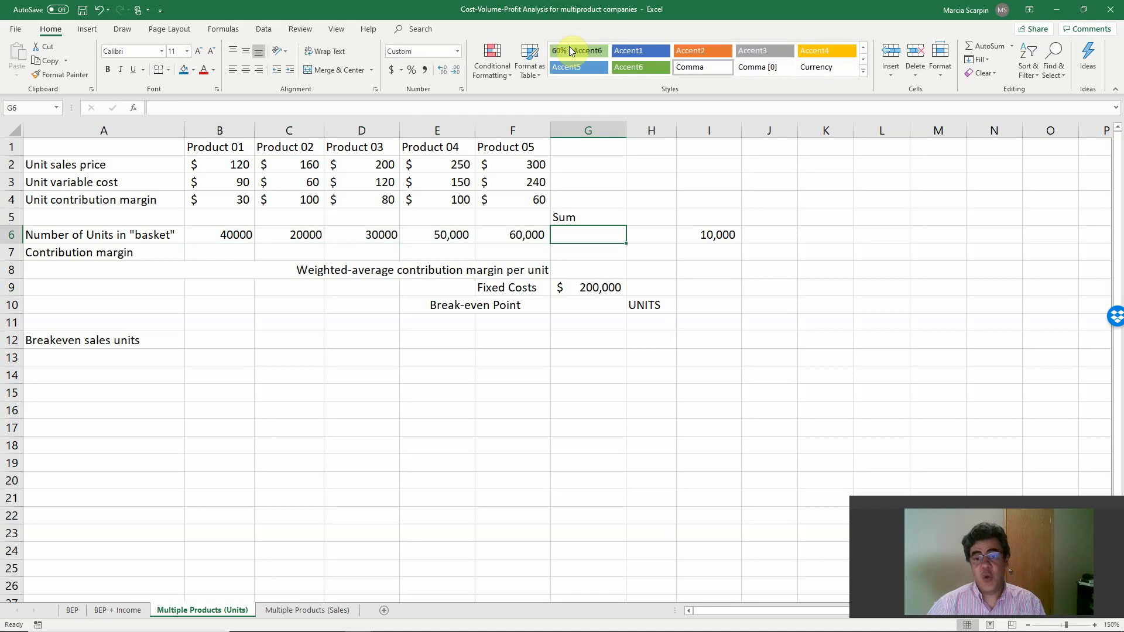
{"action": "key", "text": "Tab"}
{"action": "key", "text": "Tab"}
{"action": "key", "text": "Delete"}
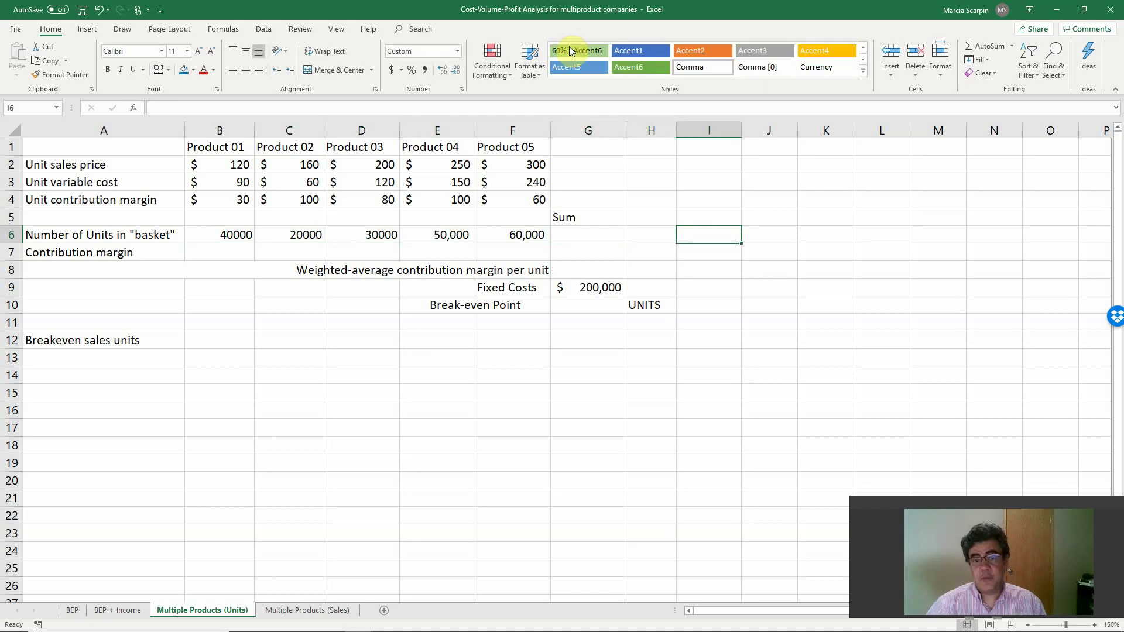
Copy F6's comma number format onto B6:D6 with Format Painter.
{"action": "key", "text": "Left"}
{"action": "key", "text": "Left"}
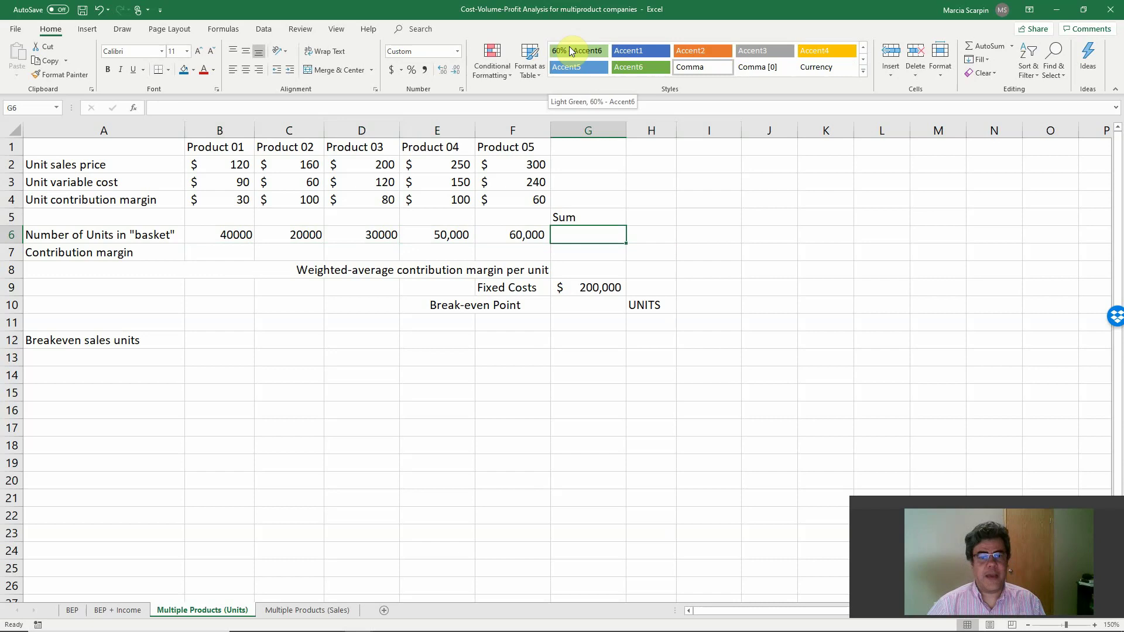
{"action": "key", "text": "Left"}
{"action": "left_click", "coordinate": [74, 73]}
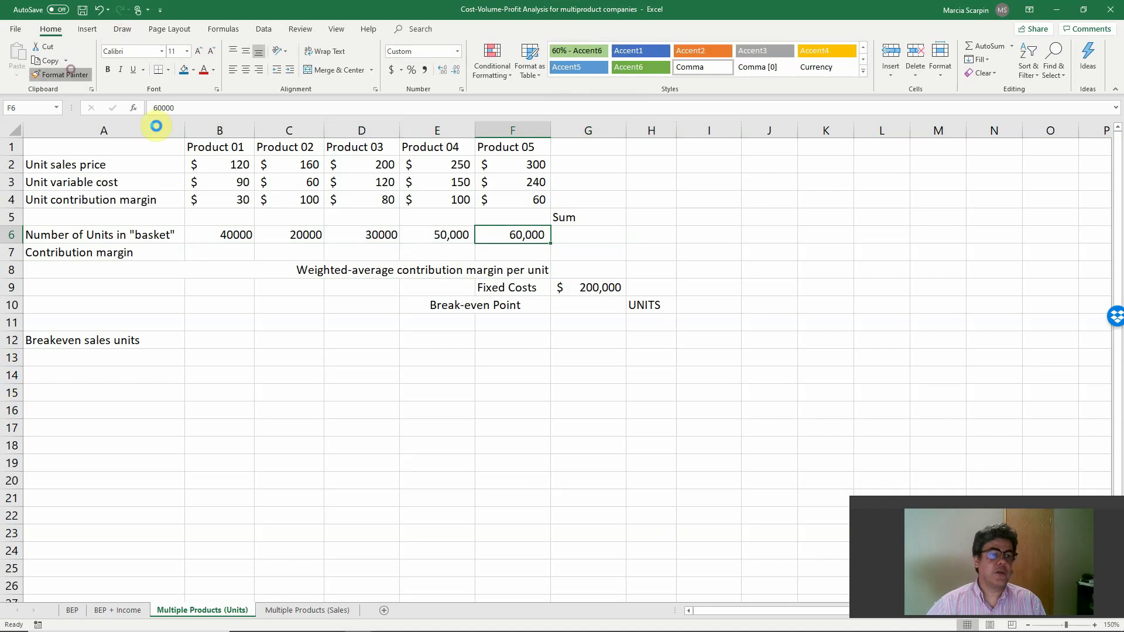
{"action": "left_click_drag", "start_coordinate": [239, 231], "coordinate": [389, 245]}
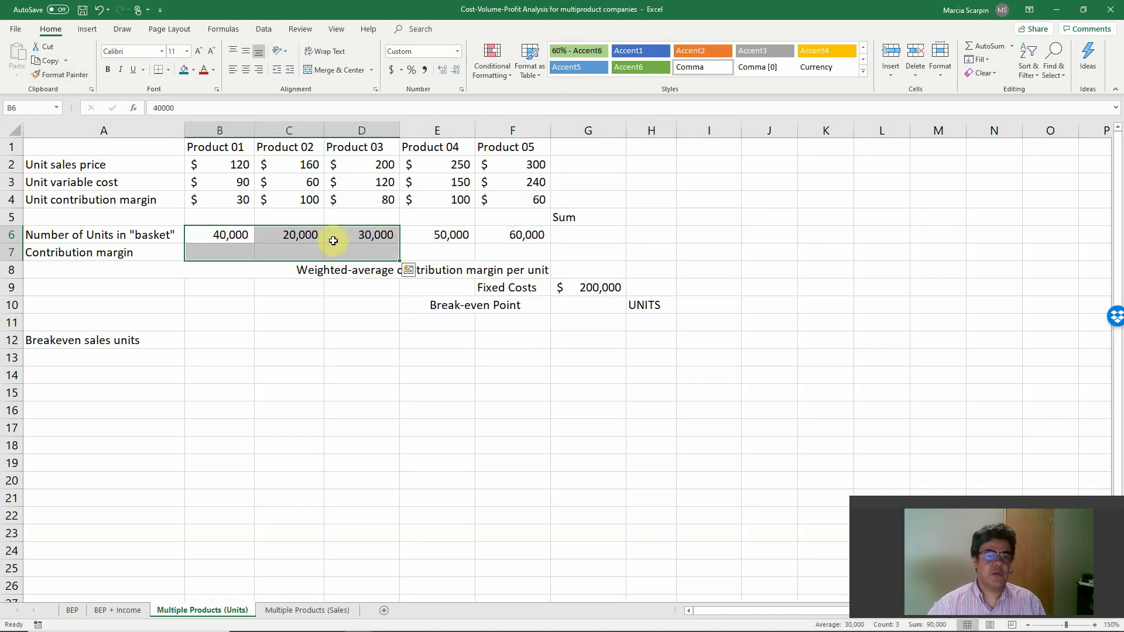
{"action": "key", "text": "ctrl+z"}
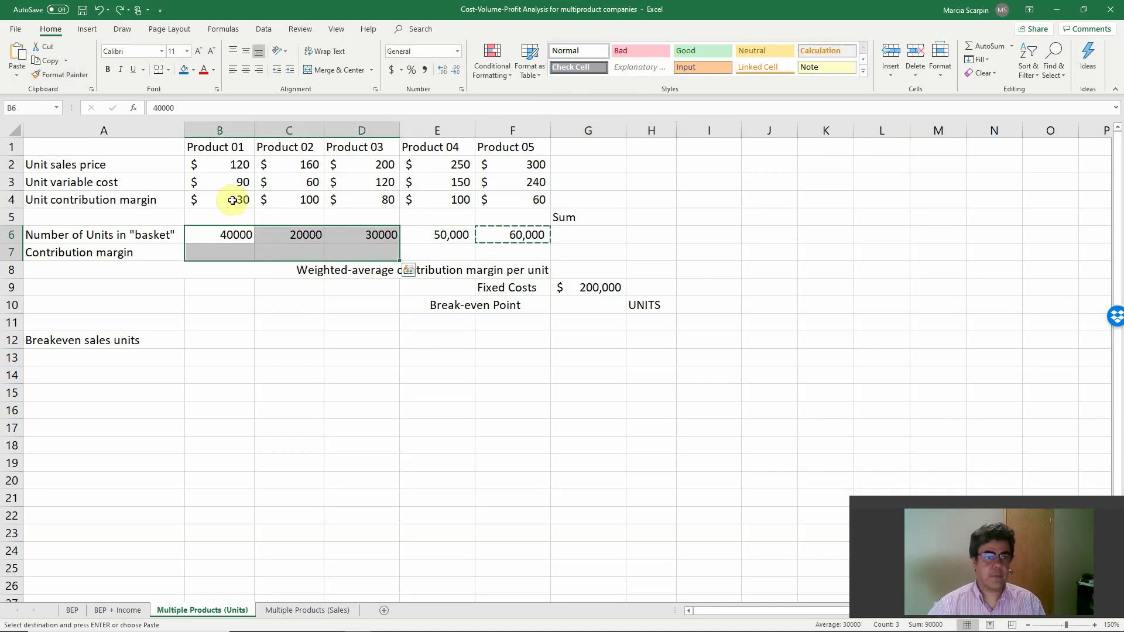
{"action": "left_click_drag", "start_coordinate": [243, 233], "coordinate": [356, 233]}
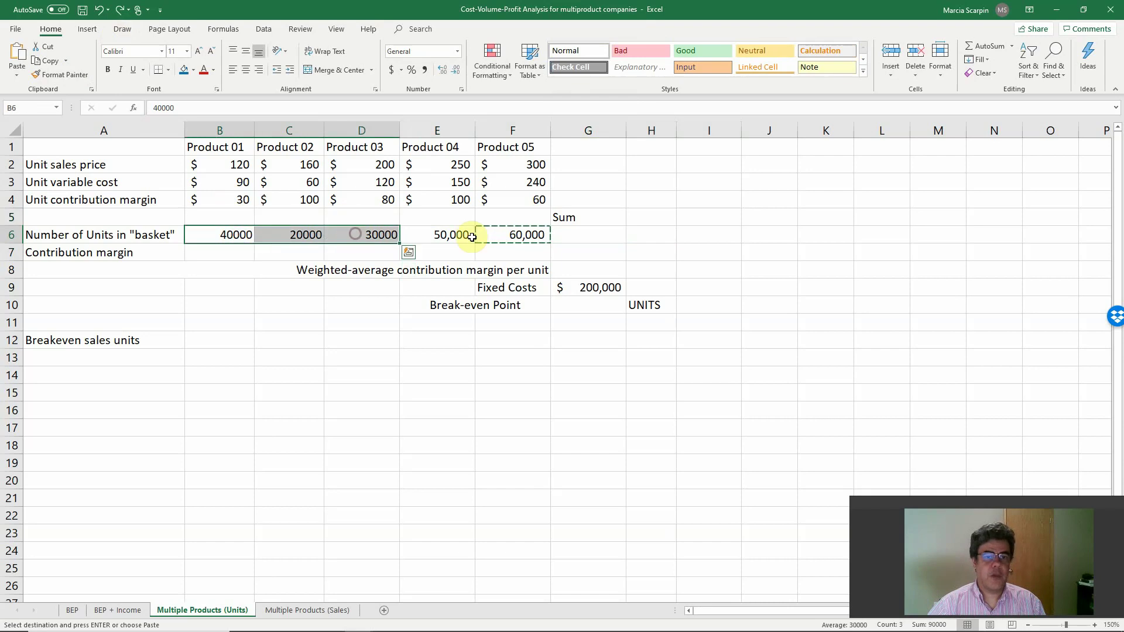
{"action": "left_click", "coordinate": [515, 237]}
{"action": "left_click", "coordinate": [65, 75]}
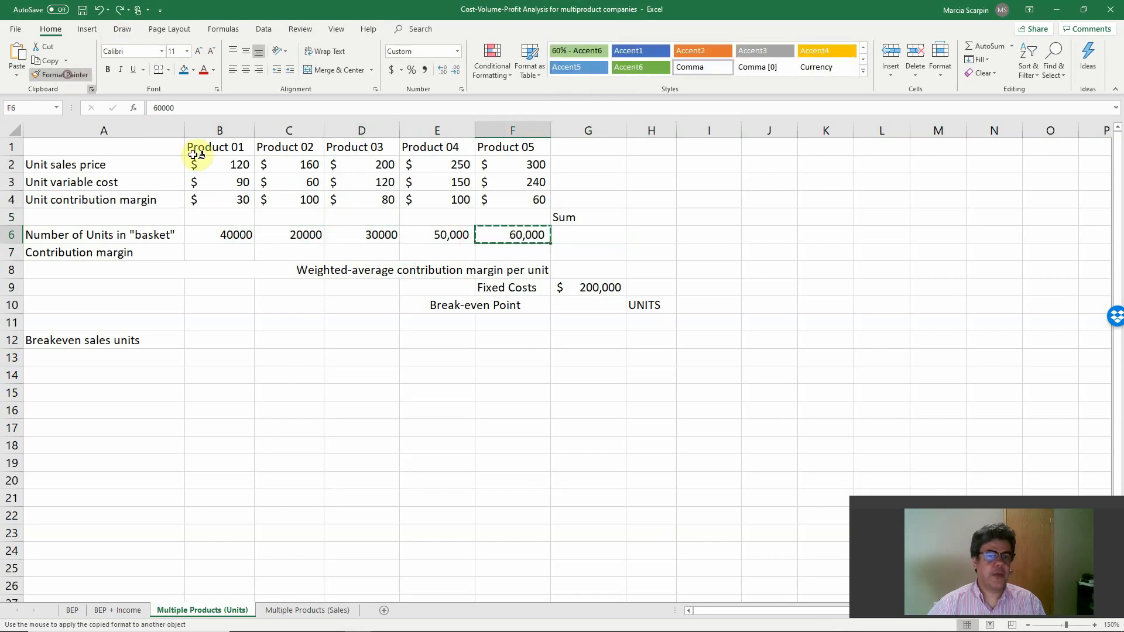
{"action": "left_click_drag", "start_coordinate": [236, 234], "coordinate": [384, 235]}
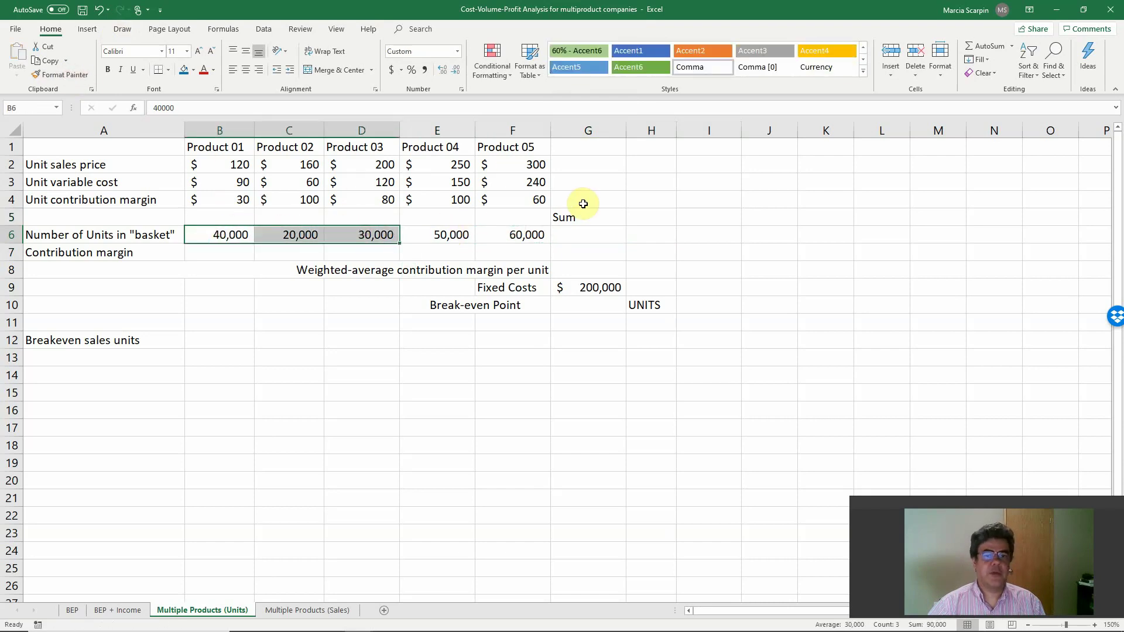
{"action": "left_click", "coordinate": [583, 232]}
Total the basket units in G6 with =SUM(B6:F6), giving 200,000.
{"action": "type", "text": "=sum("}
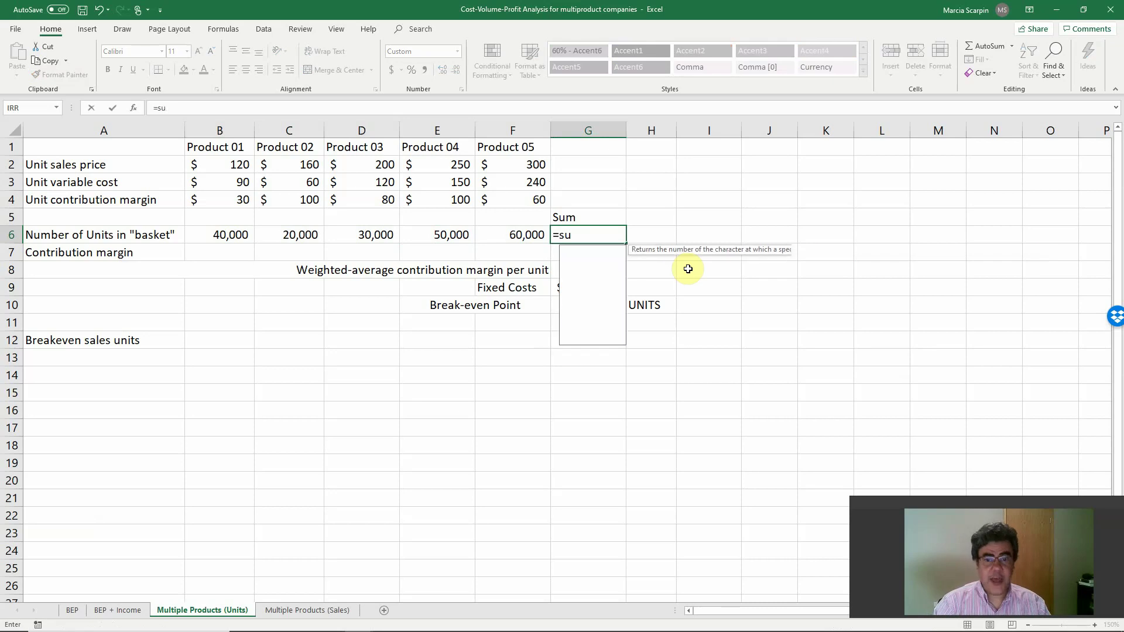
{"action": "key", "text": "Left"}
{"action": "key", "text": "shift+Left"}
{"action": "key", "text": "shift+Left"}
{"action": "key", "text": "shift+Left"}
{"action": "key", "text": "shift+Left"}
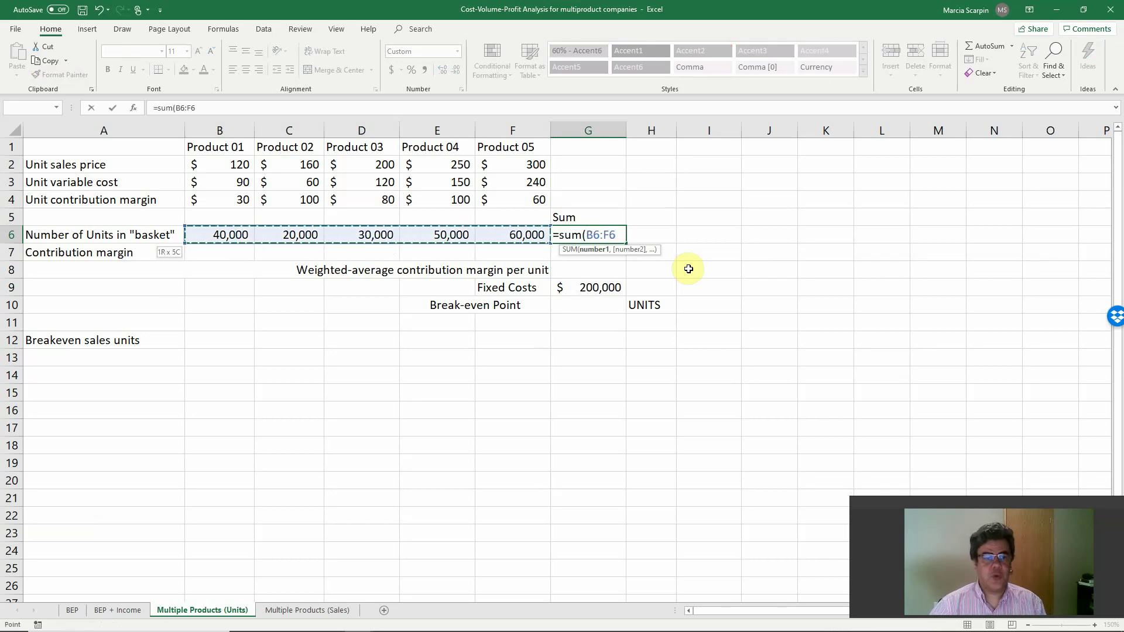
{"action": "key", "text": "Return"}
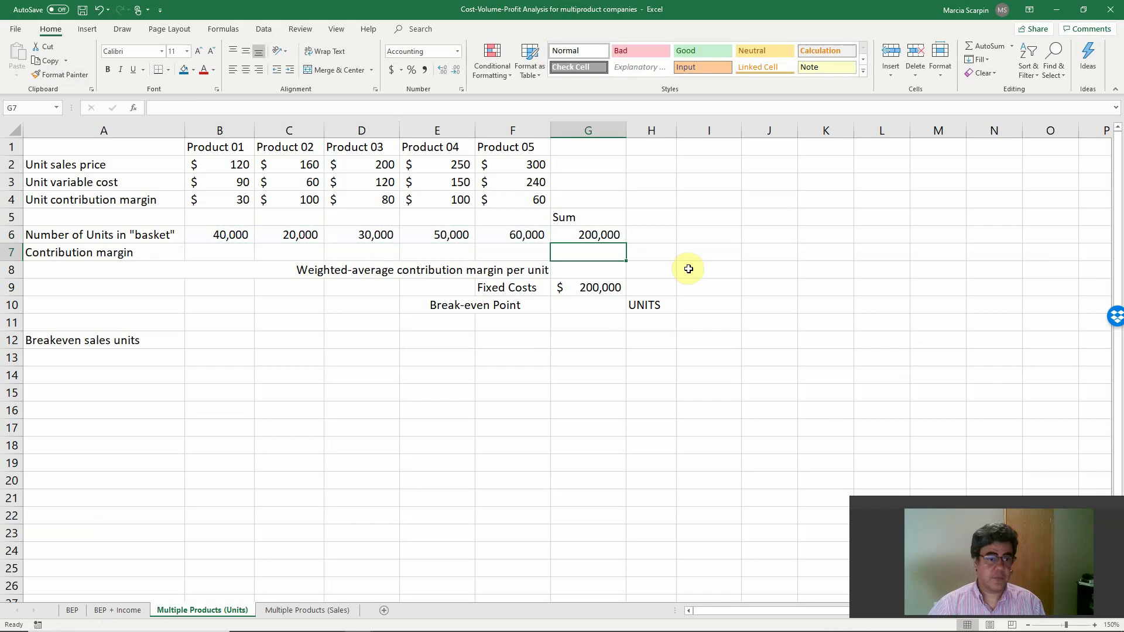
Compute each product's contribution margin in B7:F7 as unit margin times basket units.
{"action": "key", "text": "Left"}
{"action": "key", "text": "Left"}
{"action": "key", "text": "Left"}
{"action": "key", "text": "Left"}
{"action": "key", "text": "Left"}
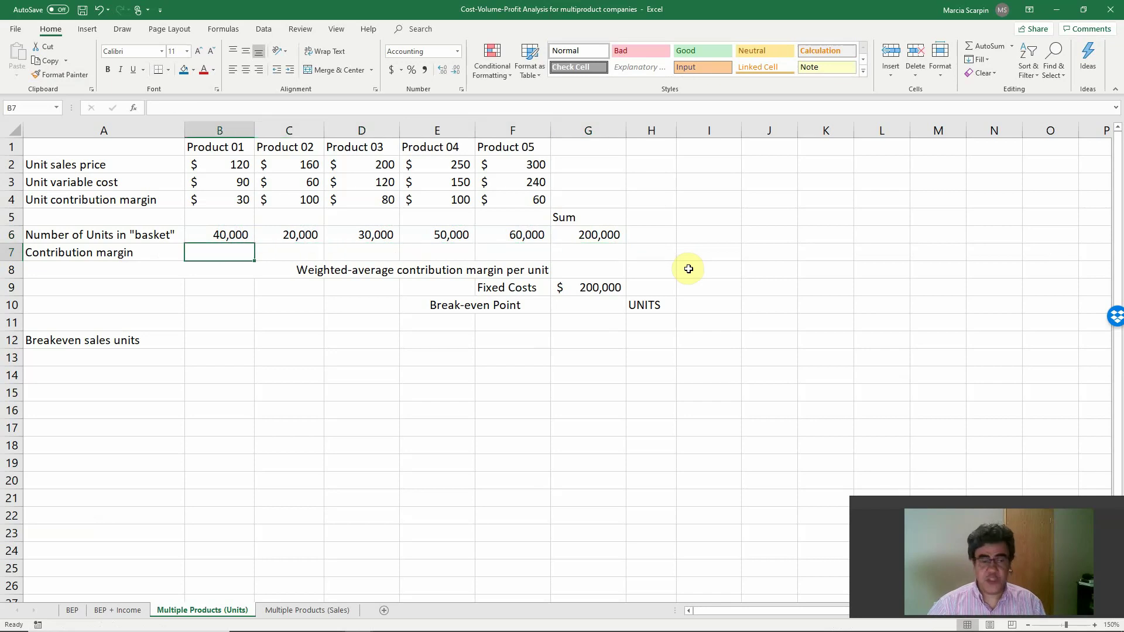
{"action": "type", "text": "+"}
{"action": "key", "text": "Up"}
{"action": "key", "text": "Up"}
{"action": "key", "text": "Up"}
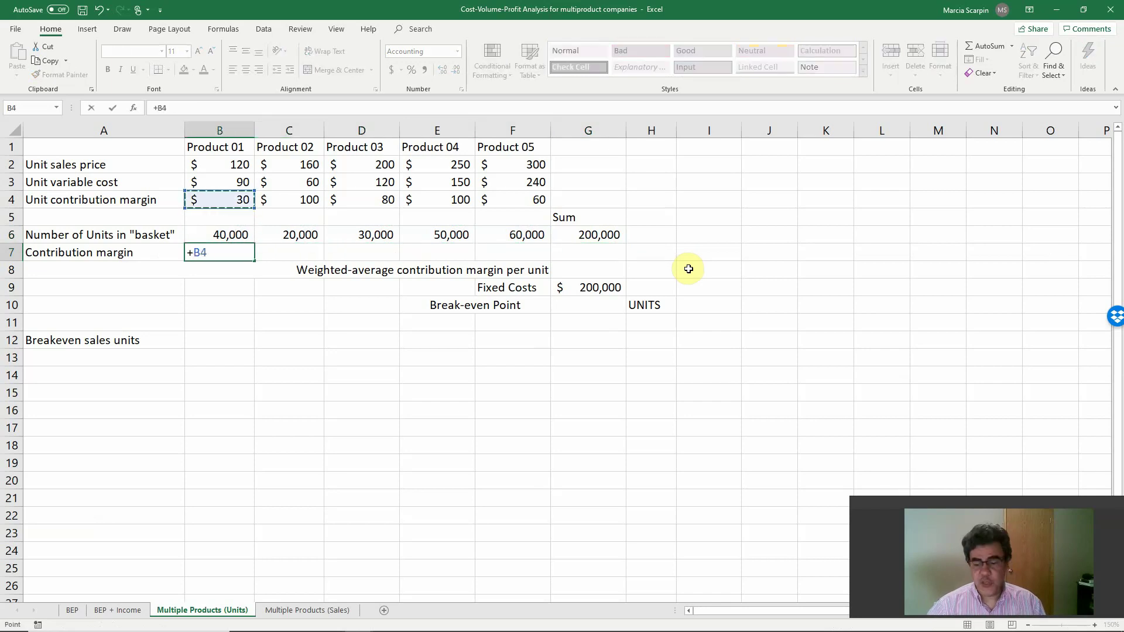
{"action": "type", "text": "/"}
{"action": "key", "text": "BackSpace"}
{"action": "type", "text": "*"}
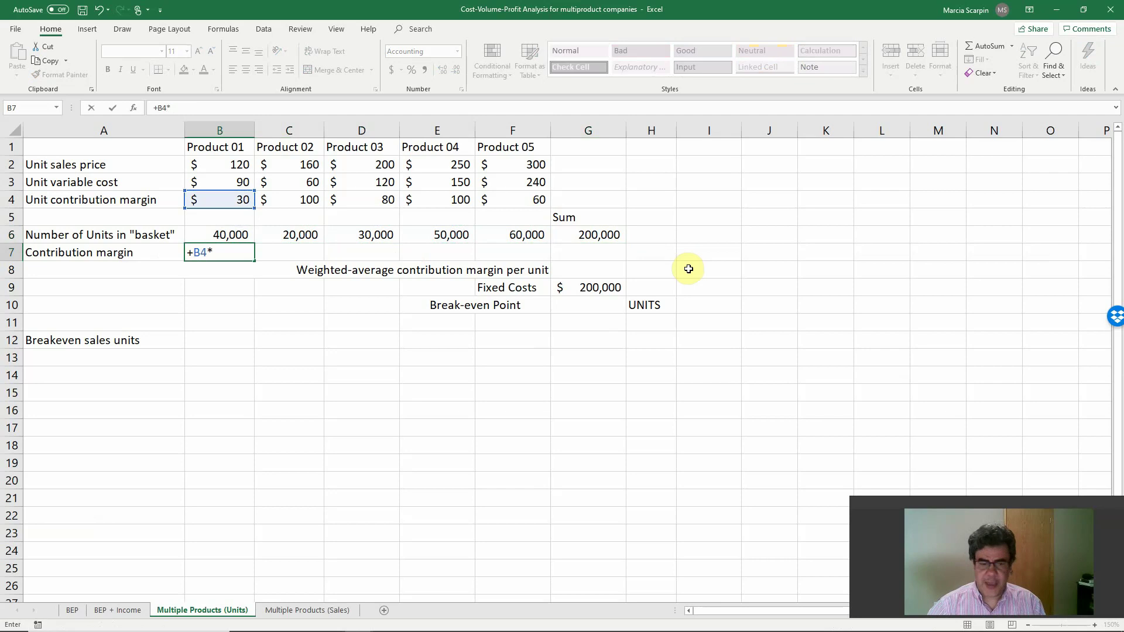
{"action": "key", "text": "Up"}
{"action": "key", "text": "Return"}
{"action": "key", "text": "Up"}
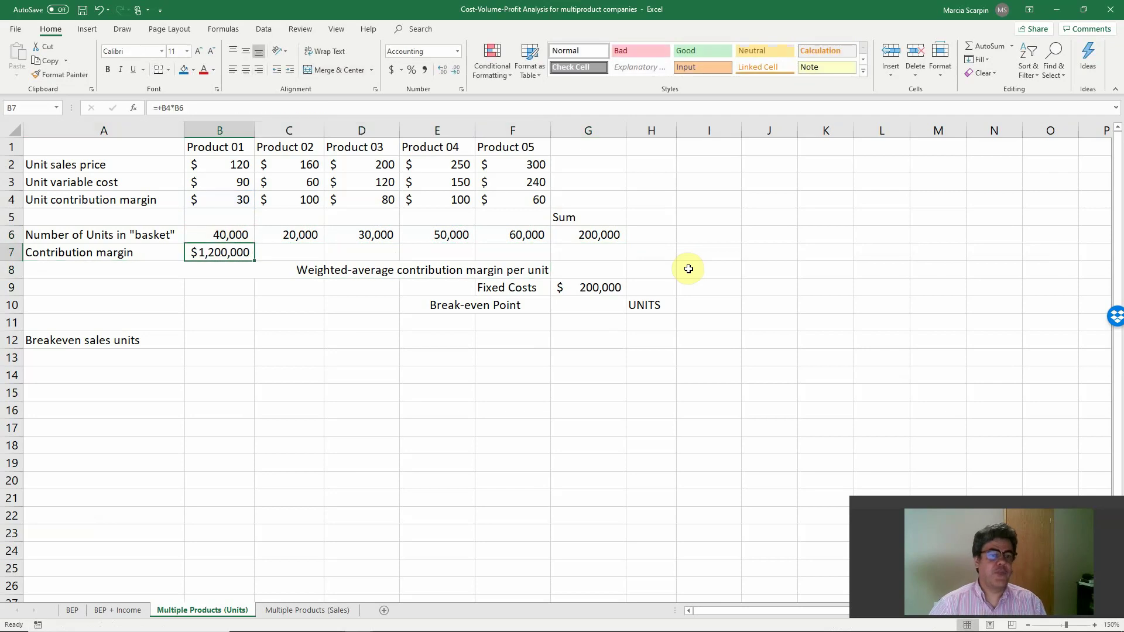
{"action": "key", "text": "ctrl+c"}
{"action": "key", "text": "shift+Right"}
{"action": "key", "text": "shift+Right"}
{"action": "key", "text": "shift+Right"}
{"action": "key", "text": "shift+Right"}
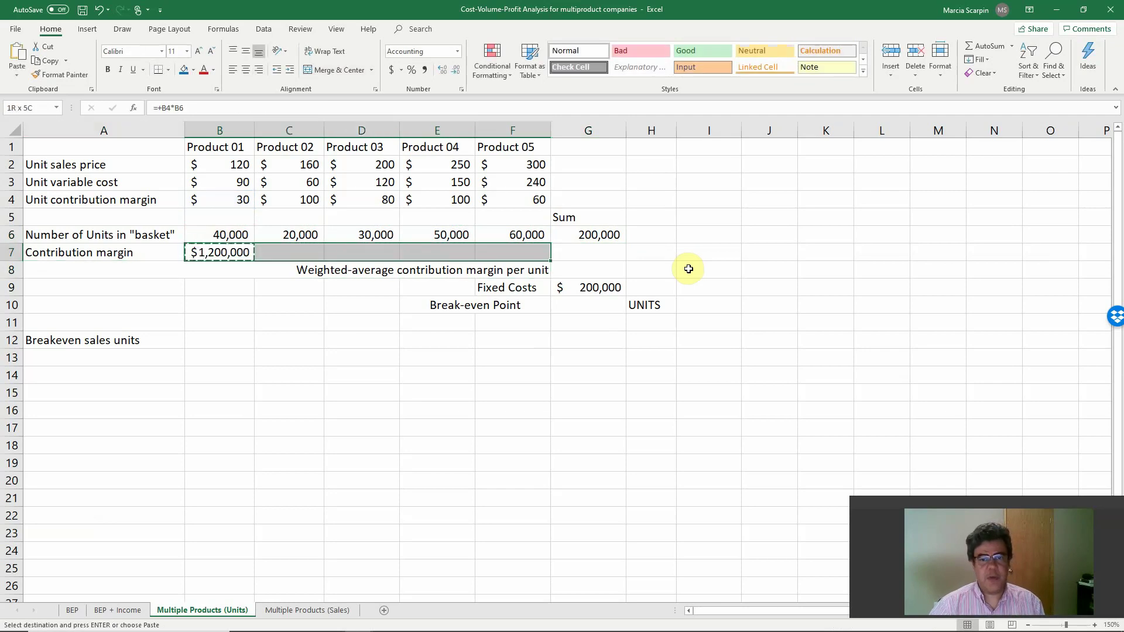
{"action": "key", "text": "Return"}
Sum the margins in G7 to $14,200,000 and divide by G6 for a $71 weighted-average margin.
{"action": "key", "text": "Right"}
{"action": "key", "text": "Right"}
{"action": "key", "text": "Right"}
{"action": "key", "text": "Right"}
{"action": "key", "text": "Right"}
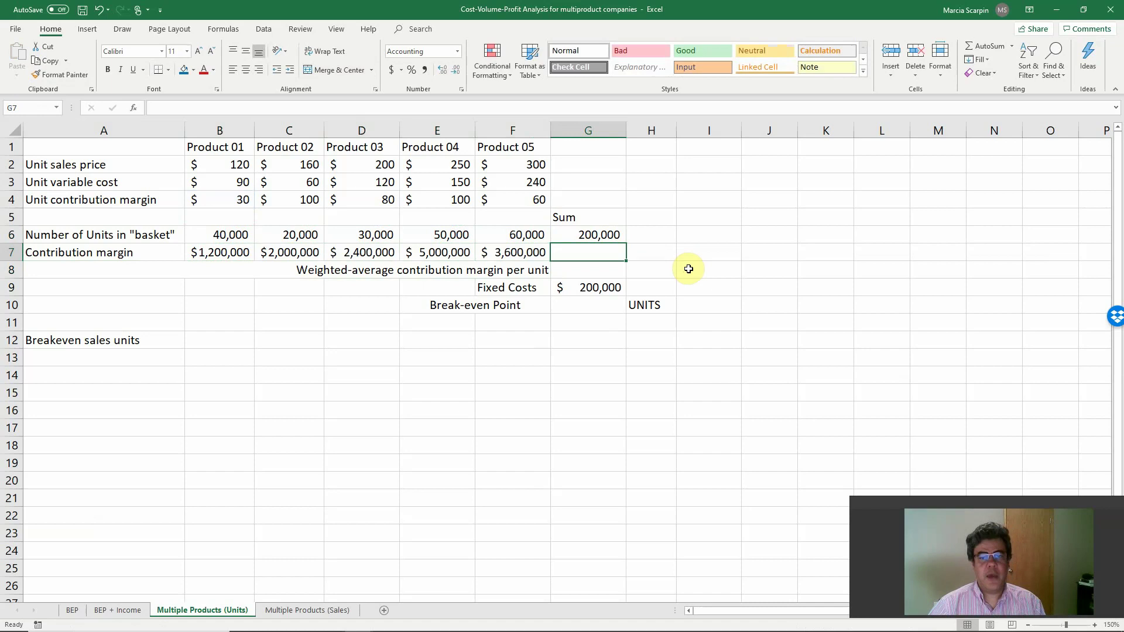
{"action": "type", "text": "=sum("}
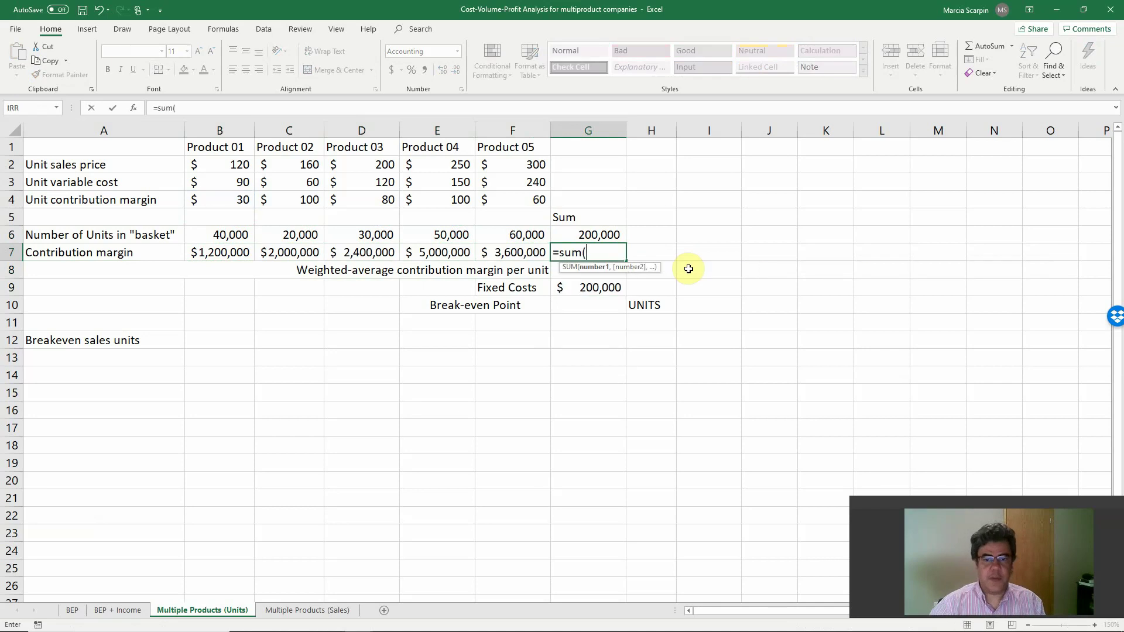
{"action": "key", "text": "Left"}
{"action": "key", "text": "shift+Left"}
{"action": "key", "text": "shift+Left"}
{"action": "key", "text": "shift+Left"}
{"action": "key", "text": "shift+Left"}
{"action": "type", "text": ")"}
{"action": "key", "text": "Return"}
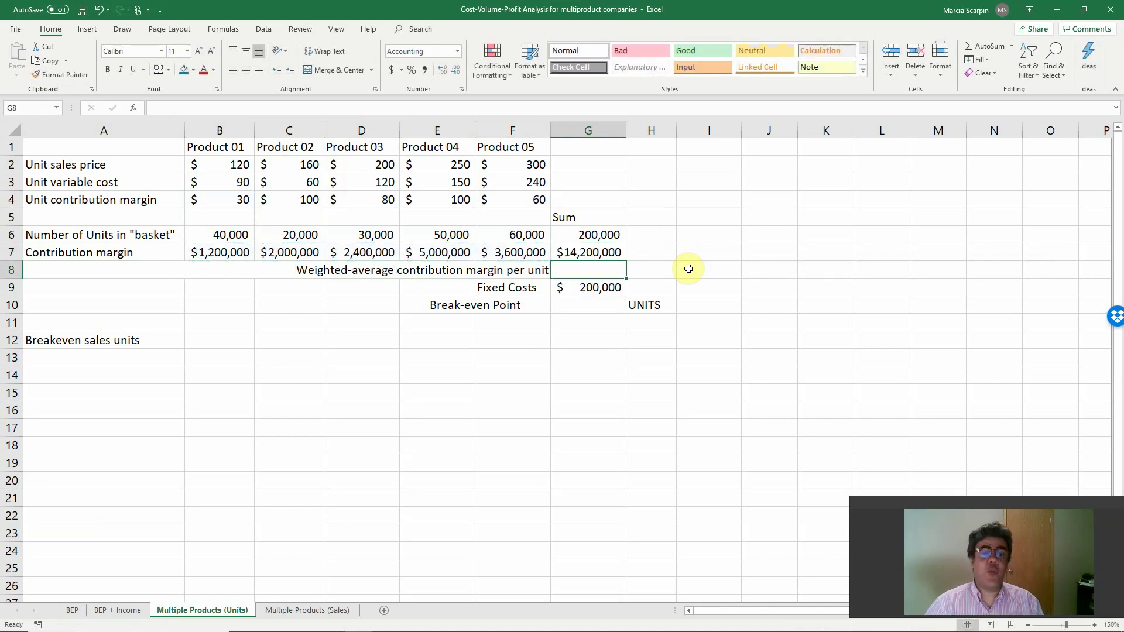
{"action": "type", "text": "+"}
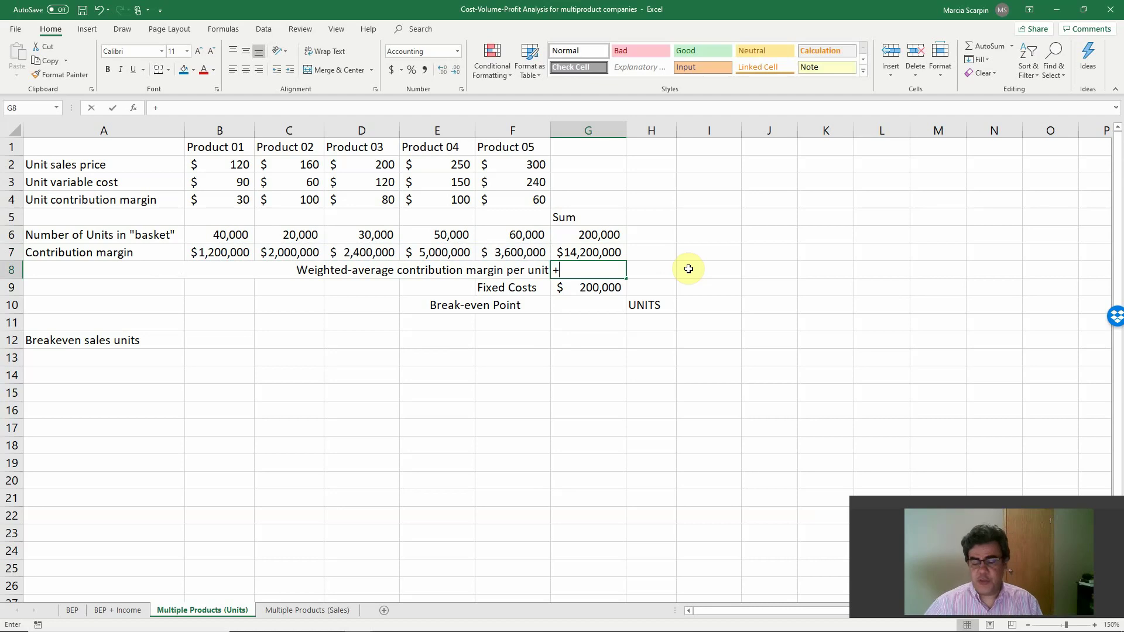
{"action": "key", "text": "Up"}
{"action": "type", "text": "/"}
{"action": "key", "text": "Up"}
{"action": "key", "text": "Up"}
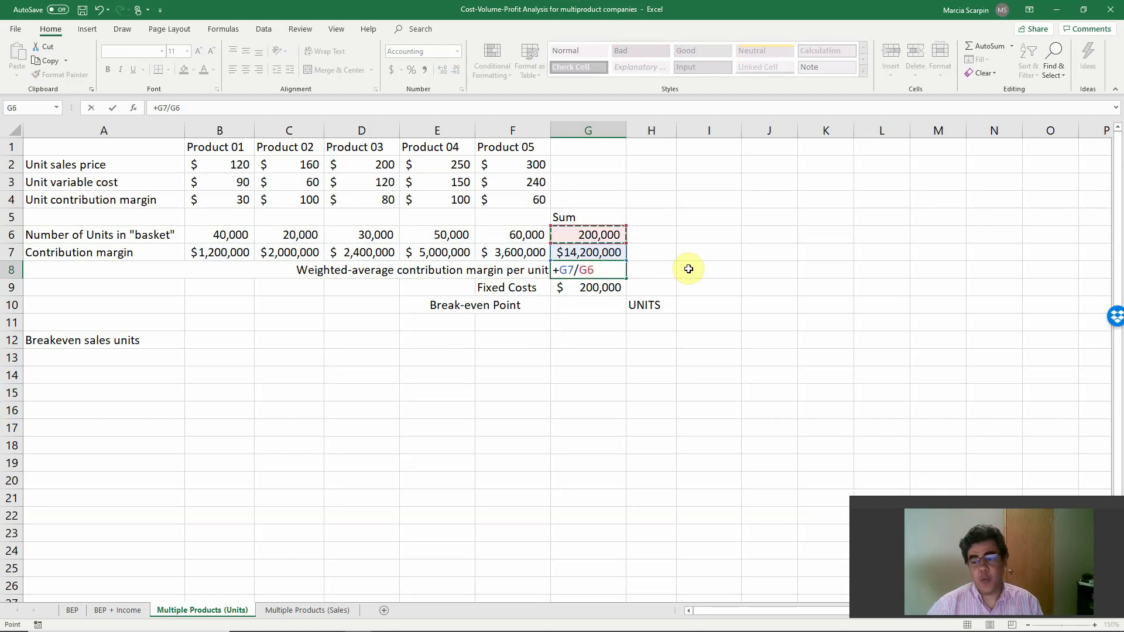
{"action": "key", "text": "Return"}
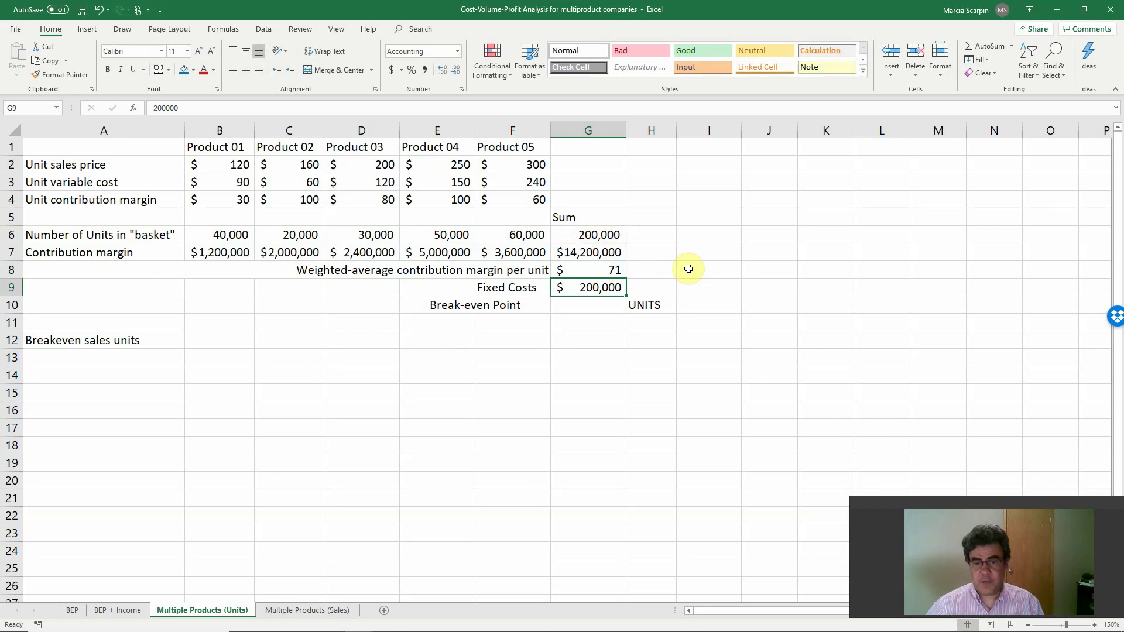
Enter =G9/G8 in G10 for a break-even point of 2,816.90 units.
{"action": "key", "text": "Down"}
{"action": "type", "text": "+"}
{"action": "key", "text": "Up"}
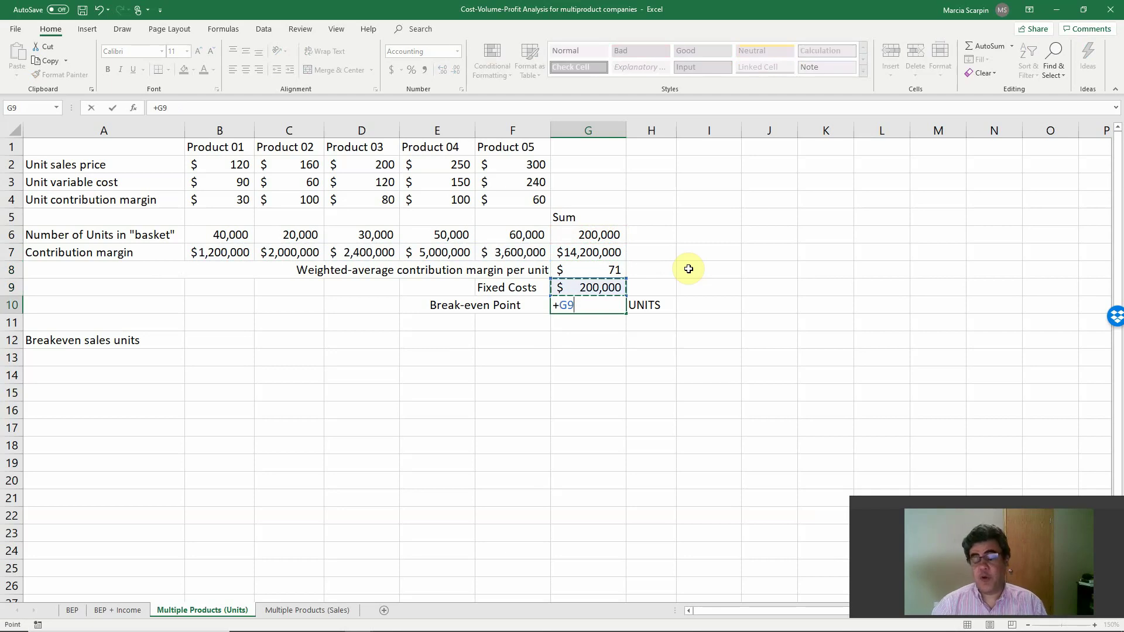
{"action": "type", "text": "/"}
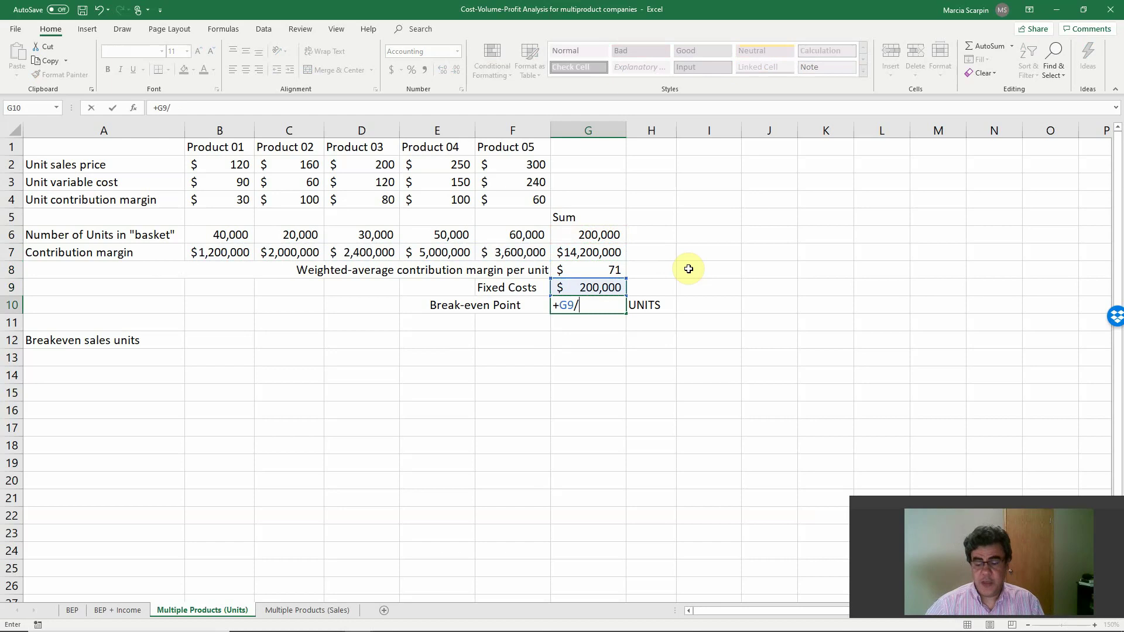
{"action": "key", "text": "Up"}
{"action": "key", "text": "Up"}
{"action": "key", "text": "Up"}
{"action": "key", "text": "Down"}
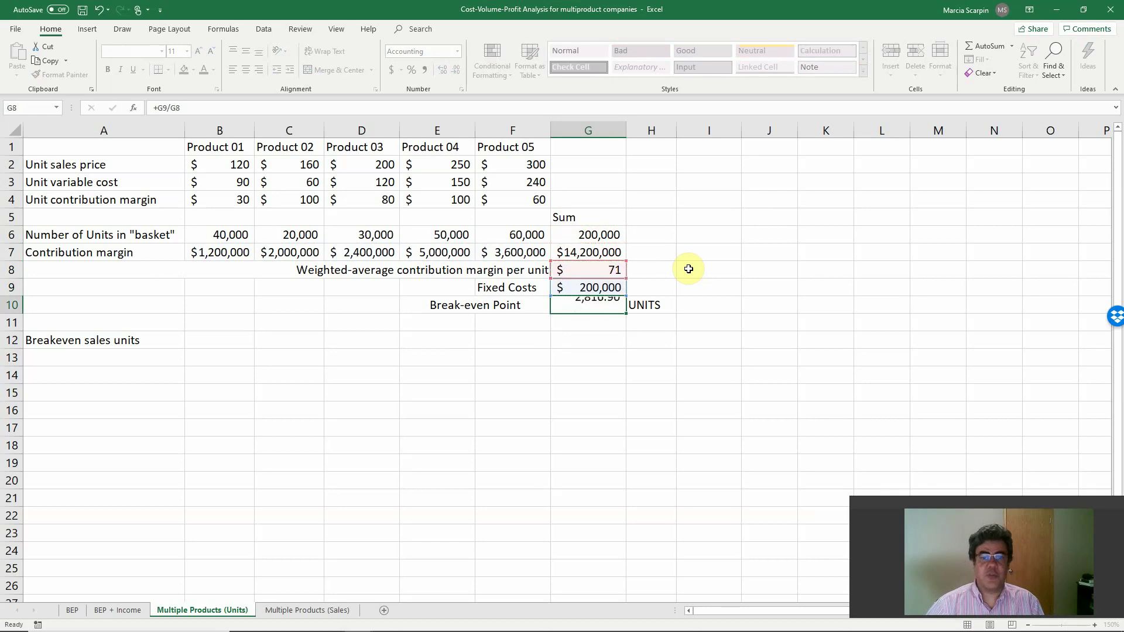
{"action": "key", "text": "Return"}
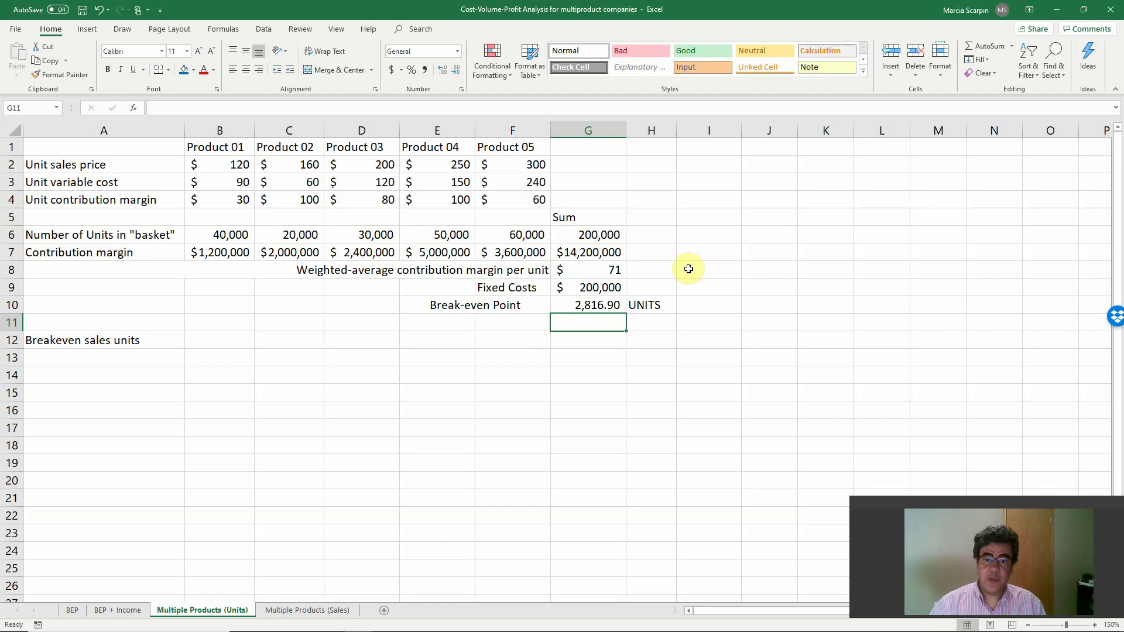
Replace the basket units with 4, 2, 3, 5 and 6, then check the G10 break-even formula.
{"action": "key", "text": "Up"}
{"action": "key", "text": "Up"}
{"action": "key", "text": "Up"}
{"action": "key", "text": "Up"}
{"action": "key", "text": "Up"}
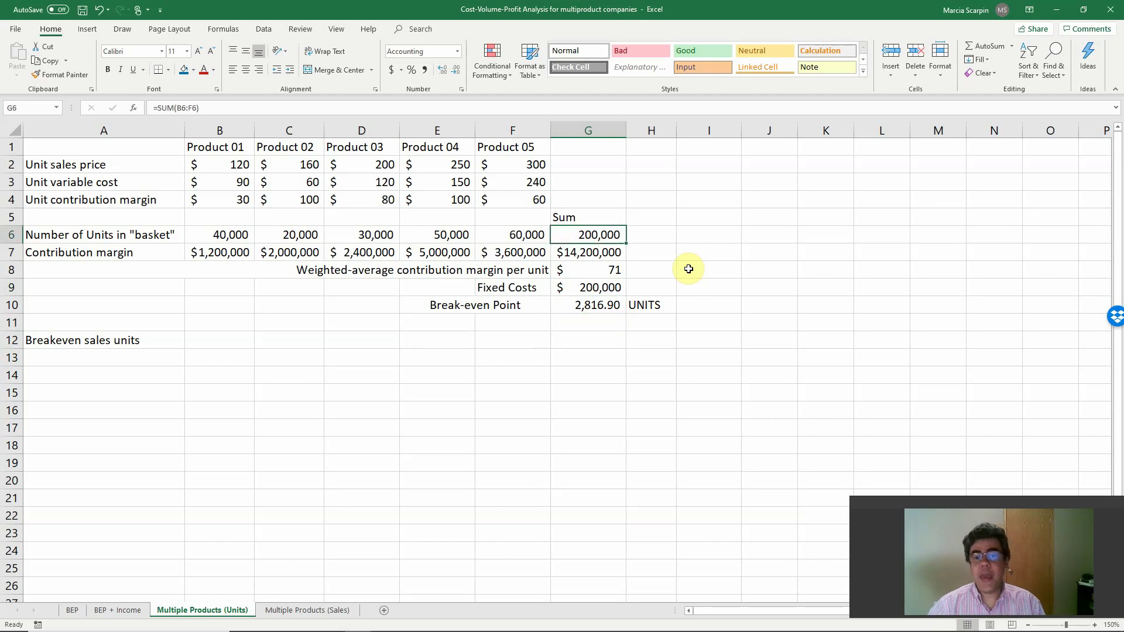
{"action": "key", "text": "Left"}
{"action": "key", "text": "Left"}
{"action": "key", "text": "Left"}
{"action": "key", "text": "Left"}
{"action": "key", "text": "Left"}
{"action": "type", "text": "4"}
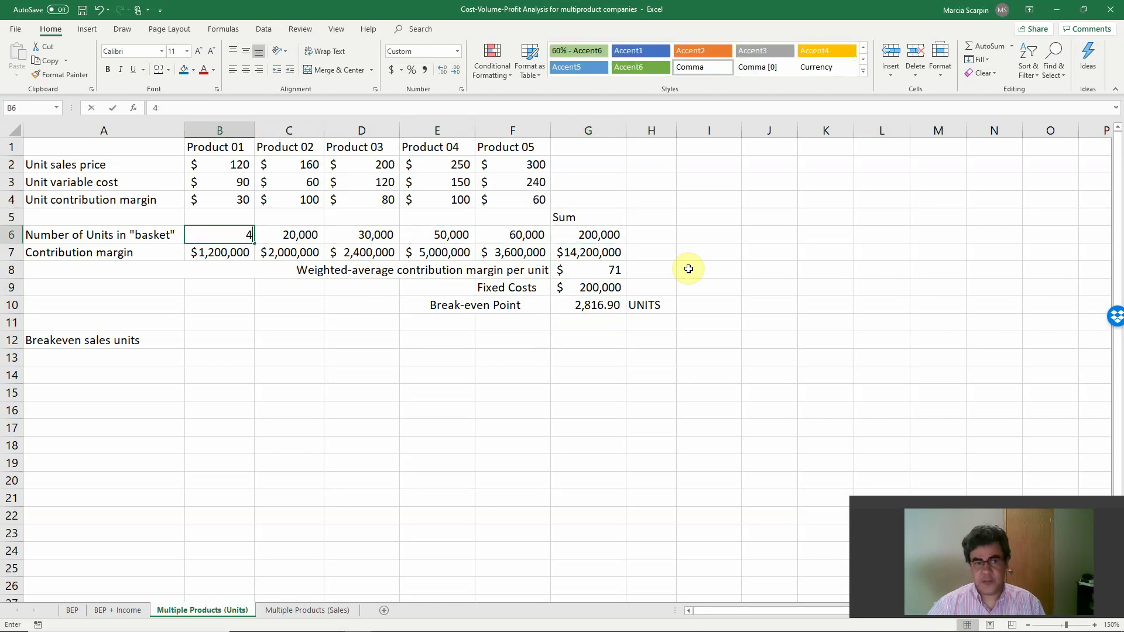
{"action": "key", "text": "Right"}
{"action": "type", "text": "2"}
{"action": "key", "text": "Right"}
{"action": "type", "text": "3"}
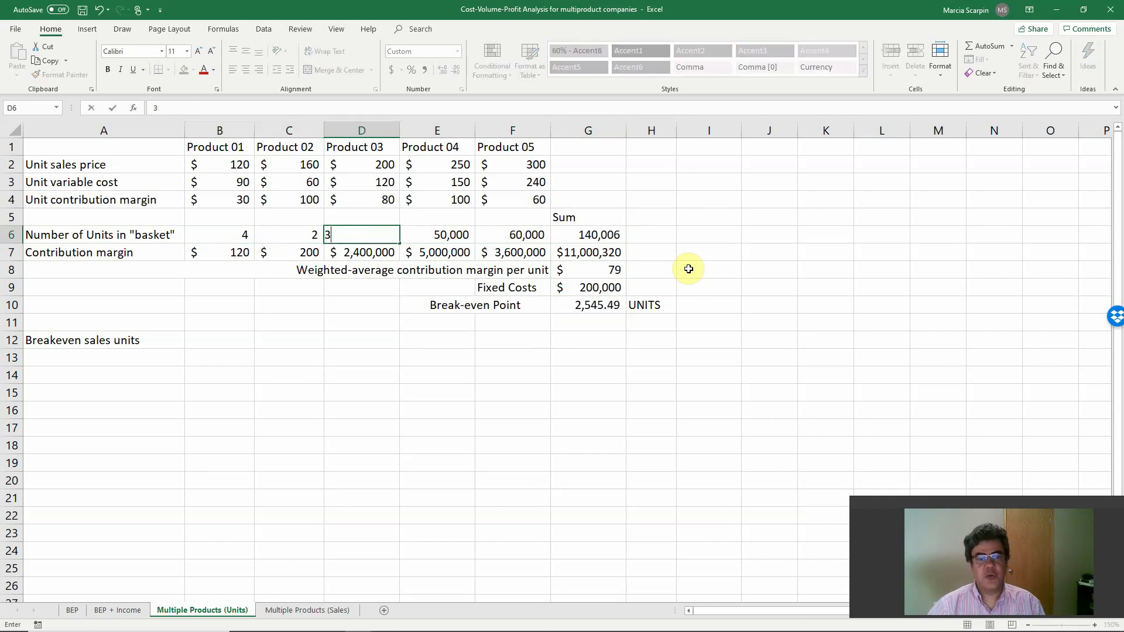
{"action": "key", "text": "Right"}
{"action": "type", "text": "5"}
{"action": "key", "text": "Right"}
{"action": "type", "text": "60000"}
{"action": "key", "text": "BackSpace"}
{"action": "key", "text": "BackSpace"}
{"action": "key", "text": "BackSpace"}
{"action": "key", "text": "BackSpace"}
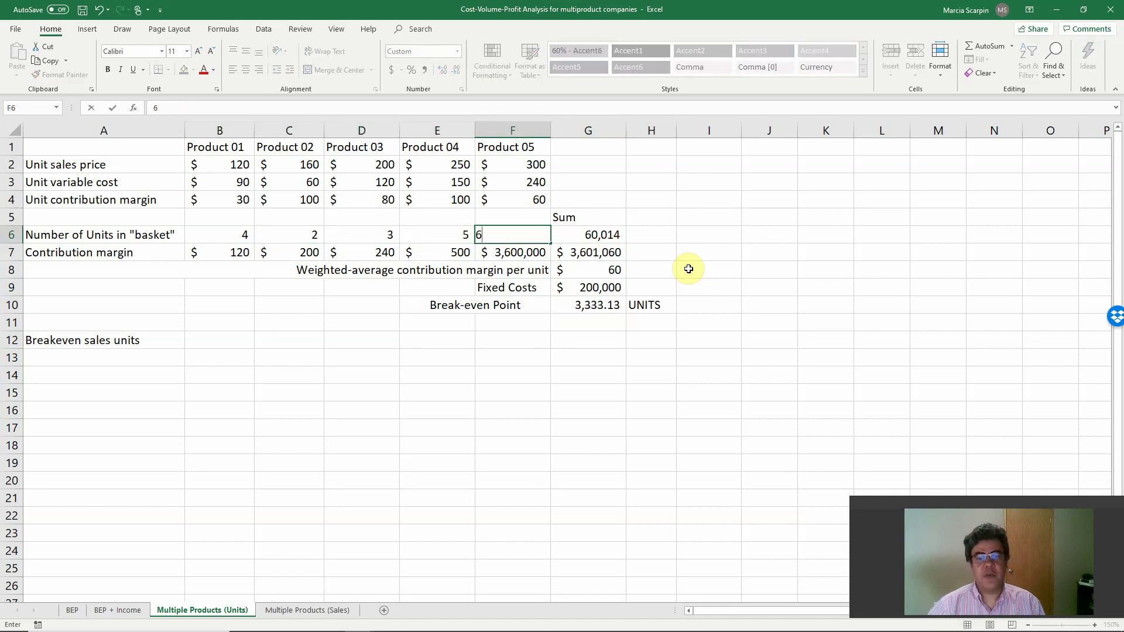
{"action": "key", "text": "Return"}
{"action": "left_click", "coordinate": [590, 307]}
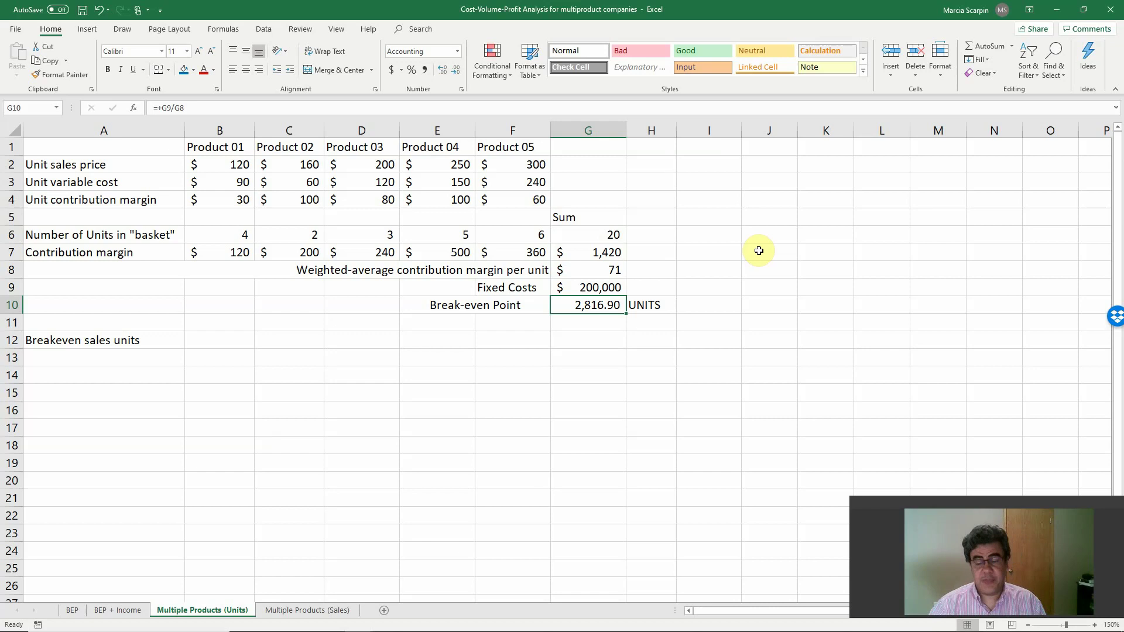
Check the G6 total of 20 basket units and the G10 break-even point against the row 6 quantities.
{"action": "key", "text": "Down"}
{"action": "key", "text": "Down"}
{"action": "key", "text": "Left"}
{"action": "key", "text": "Left"}
{"action": "key", "text": "Left"}
{"action": "key", "text": "Left"}
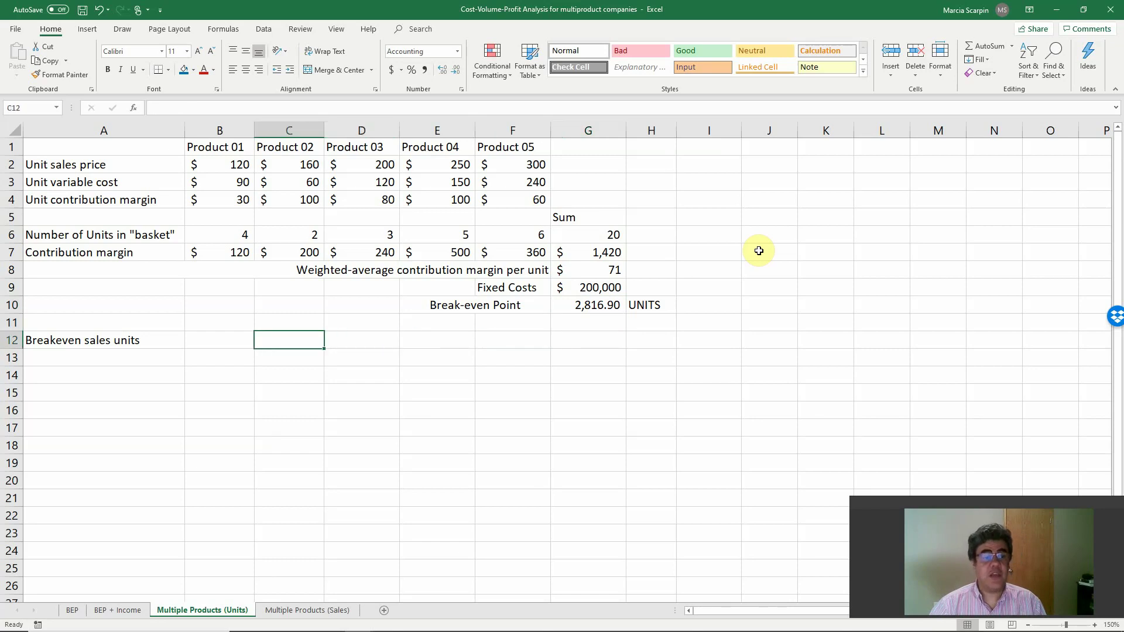
{"action": "key", "text": "Left"}
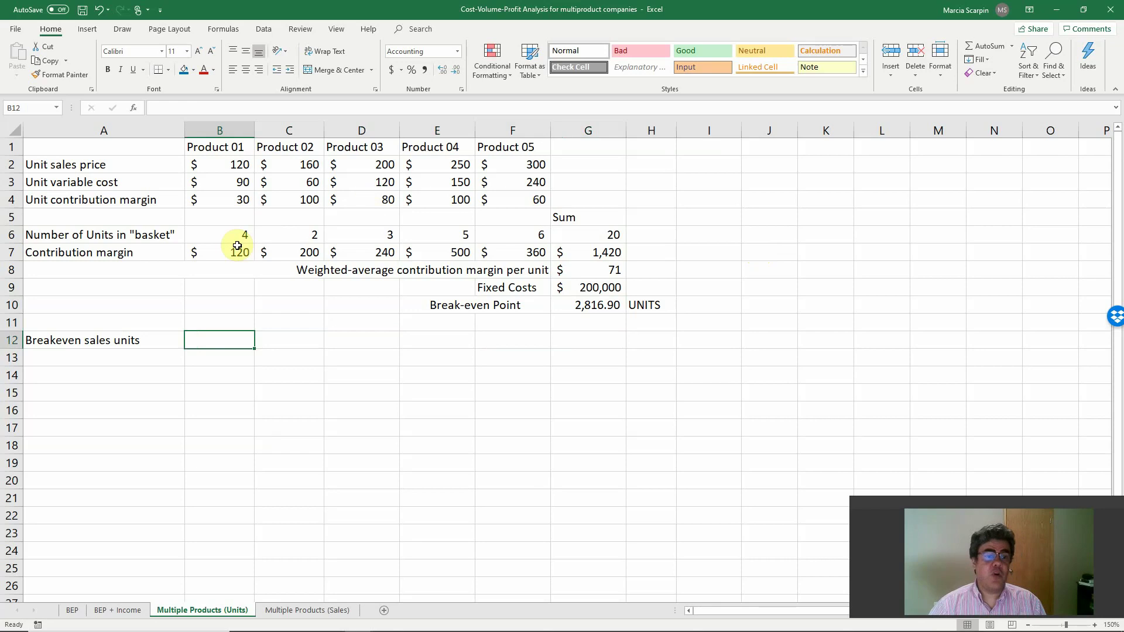
{"action": "left_click_drag", "start_coordinate": [221, 236], "coordinate": [246, 234]}
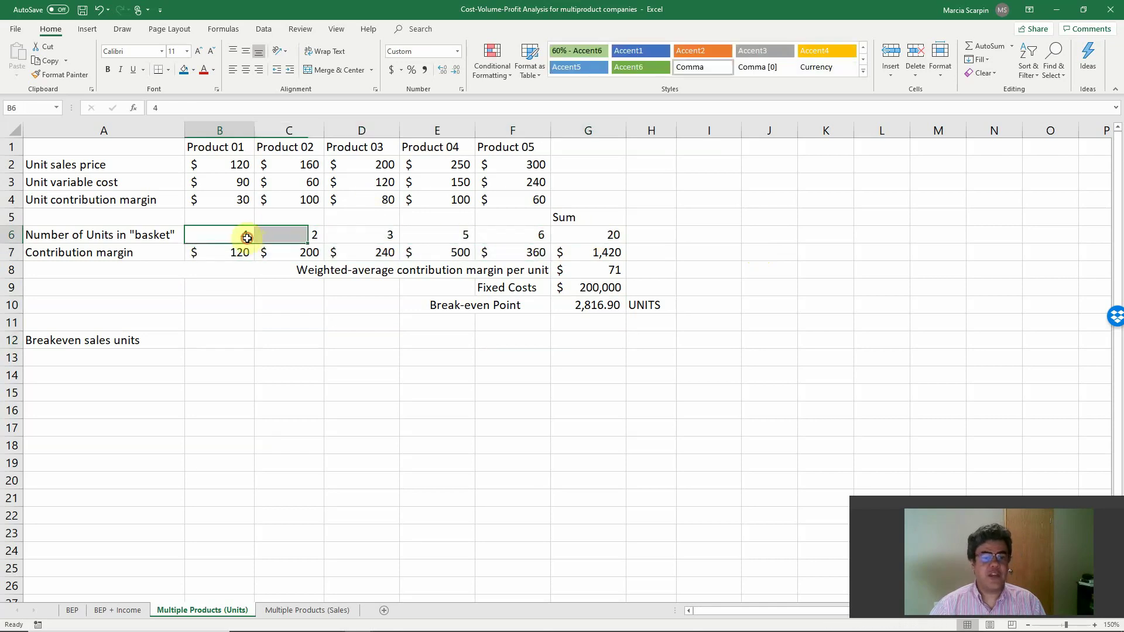
{"action": "left_click", "coordinate": [585, 235]}
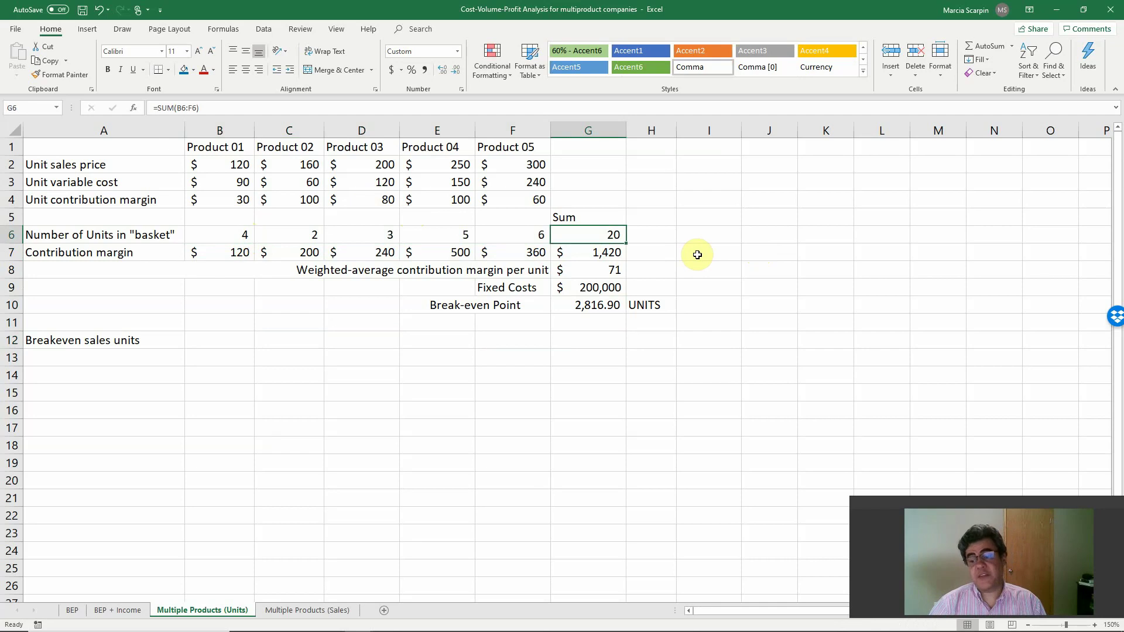
{"action": "left_click", "coordinate": [586, 305]}
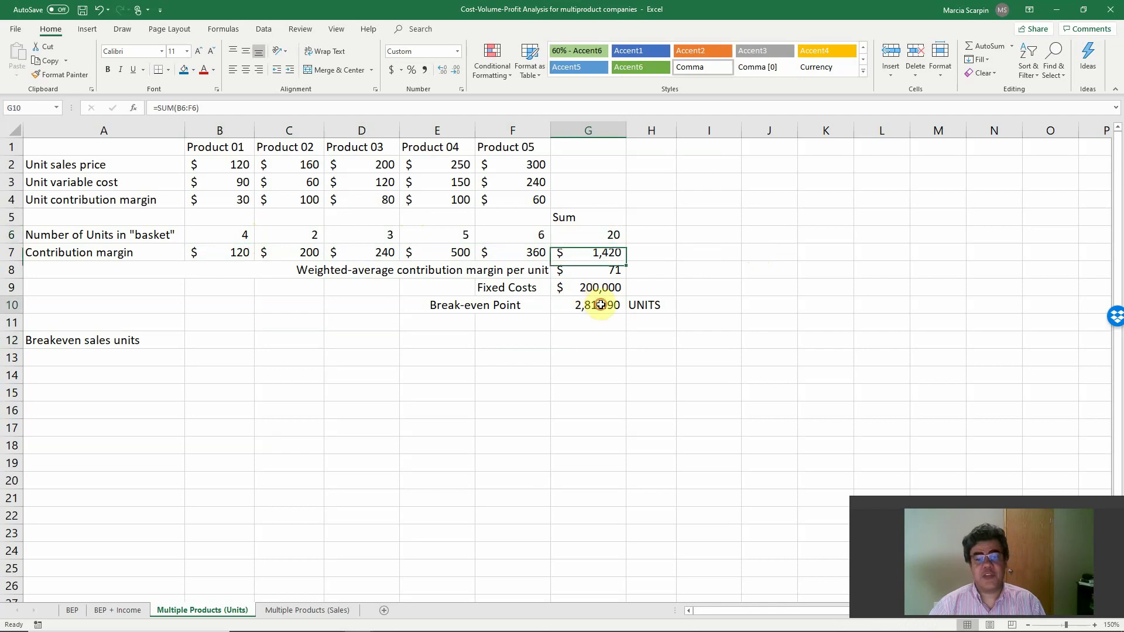
{"action": "left_click", "coordinate": [226, 354]}
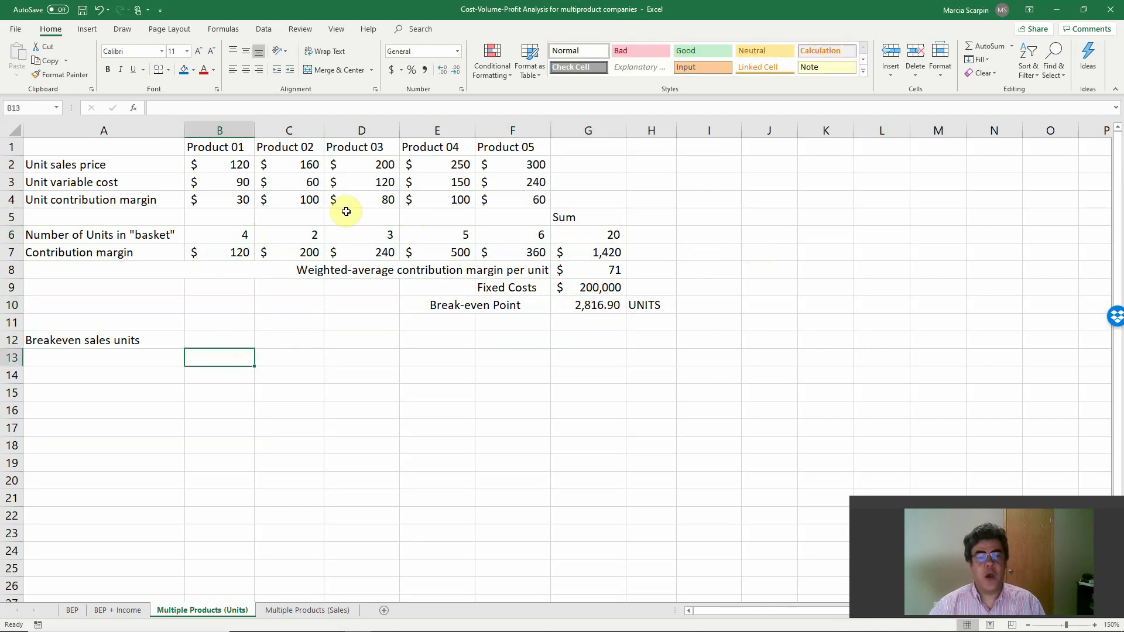
{"action": "left_click", "coordinate": [302, 230]}
{"action": "left_click", "coordinate": [591, 230]}
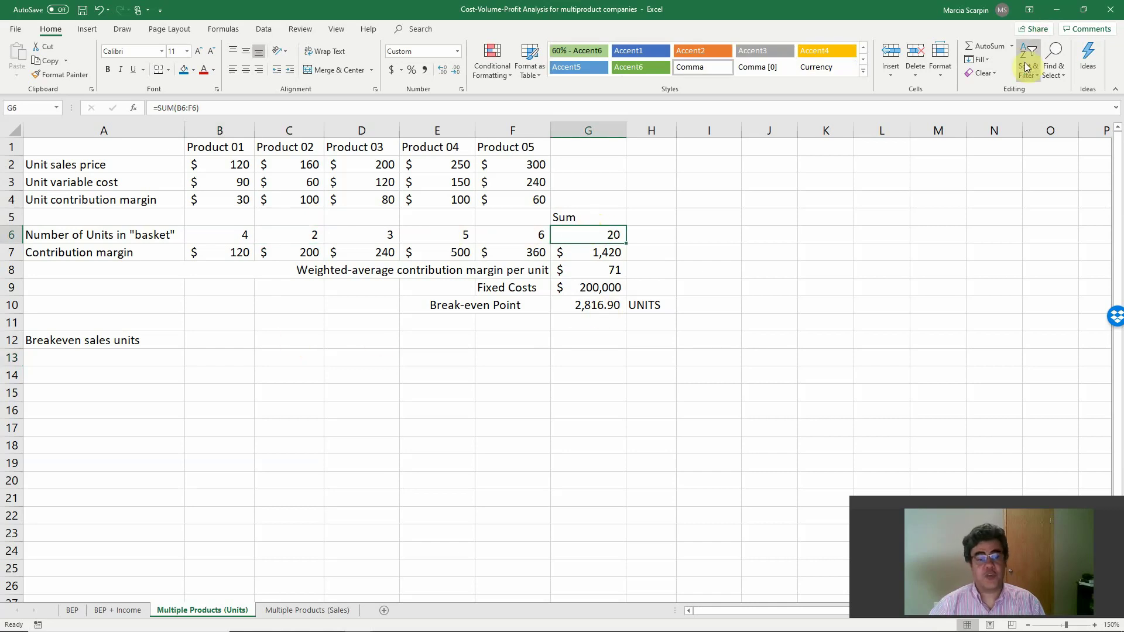
Enter =G10/G6*B6 in B12 for Product 01's breakeven units.
{"action": "left_click", "coordinate": [234, 345]}
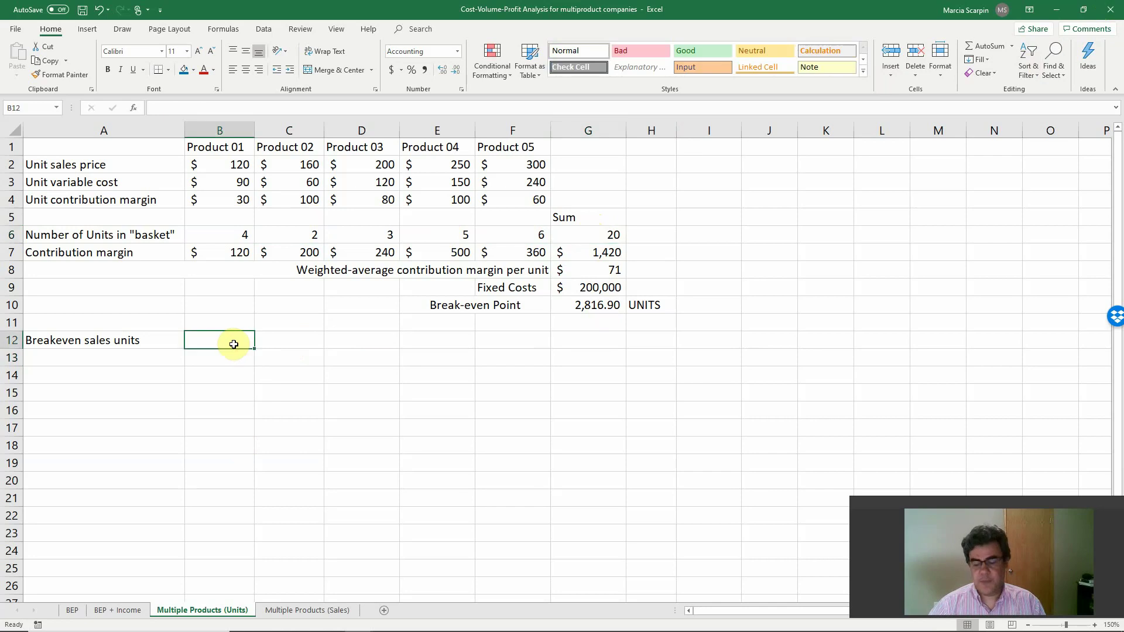
{"action": "type", "text": "+"}
{"action": "key", "text": "Right"}
{"action": "key", "text": "Right"}
{"action": "key", "text": "Right"}
{"action": "key", "text": "Right"}
{"action": "key", "text": "Right"}
{"action": "key", "text": "Up"}
{"action": "key", "text": "Up"}
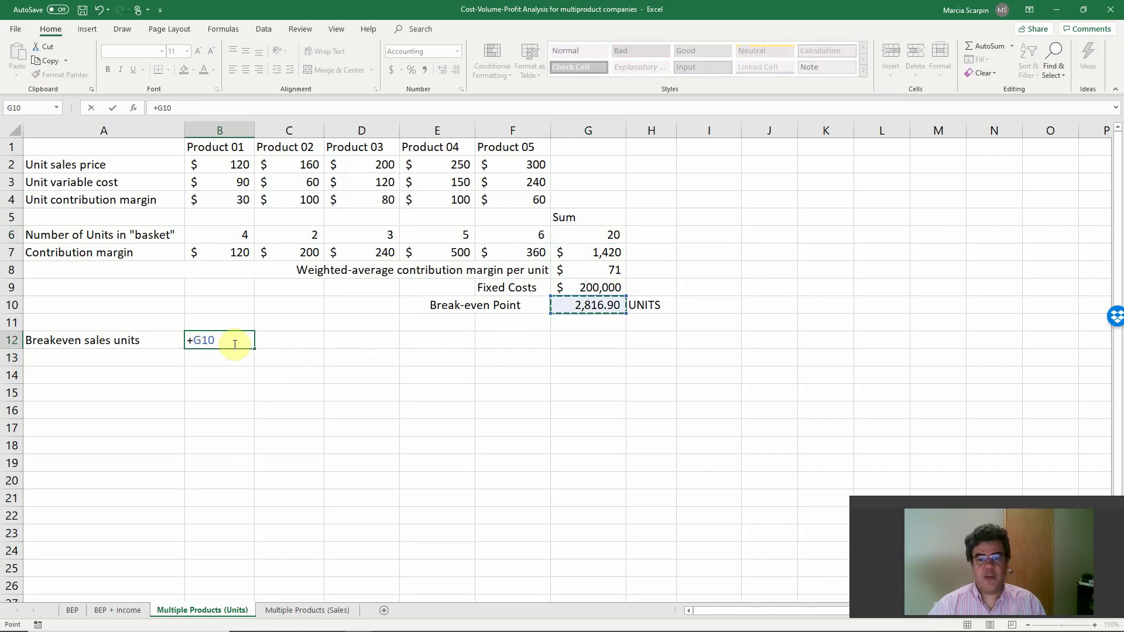
{"action": "type", "text": "/"}
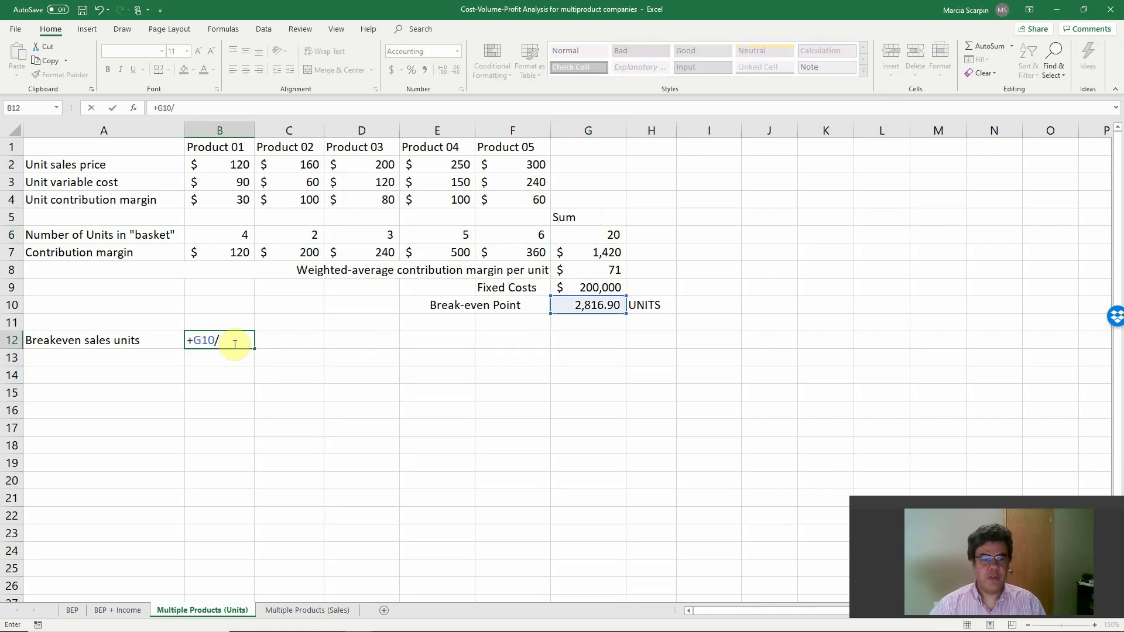
{"action": "key", "text": "Up"}
{"action": "key", "text": "Up"}
{"action": "key", "text": "Up"}
{"action": "key", "text": "Up"}
{"action": "key", "text": "Up"}
{"action": "key", "text": "Up"}
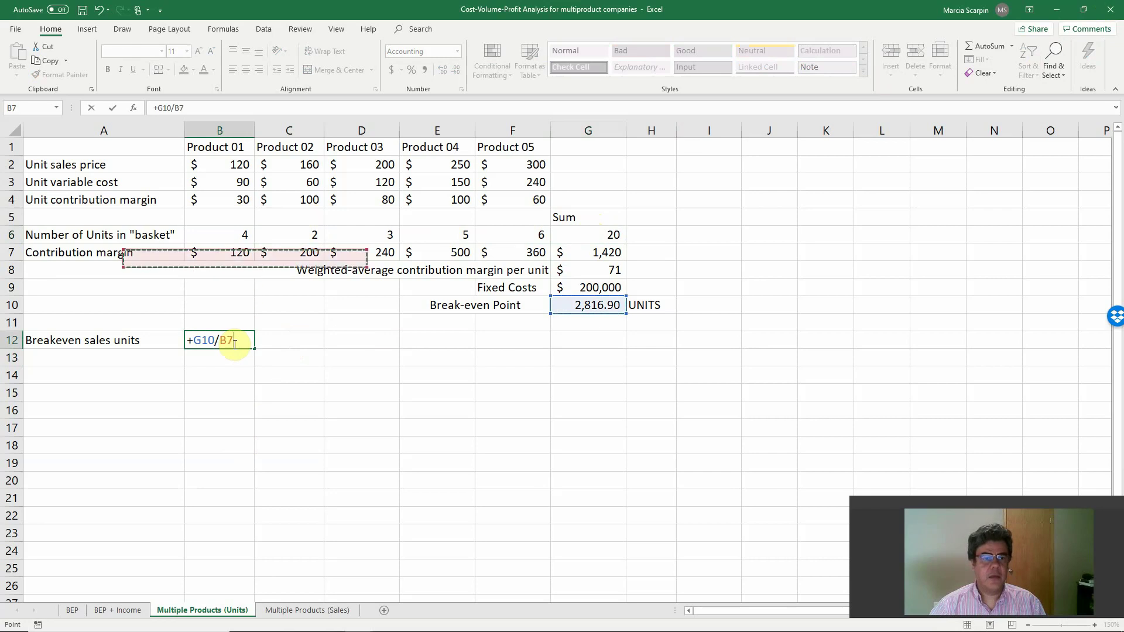
{"action": "key", "text": "Right"}
{"action": "key", "text": "Right"}
{"action": "key", "text": "Right"}
{"action": "key", "text": "Right"}
{"action": "key", "text": "Right"}
{"action": "type", "text": "*"}
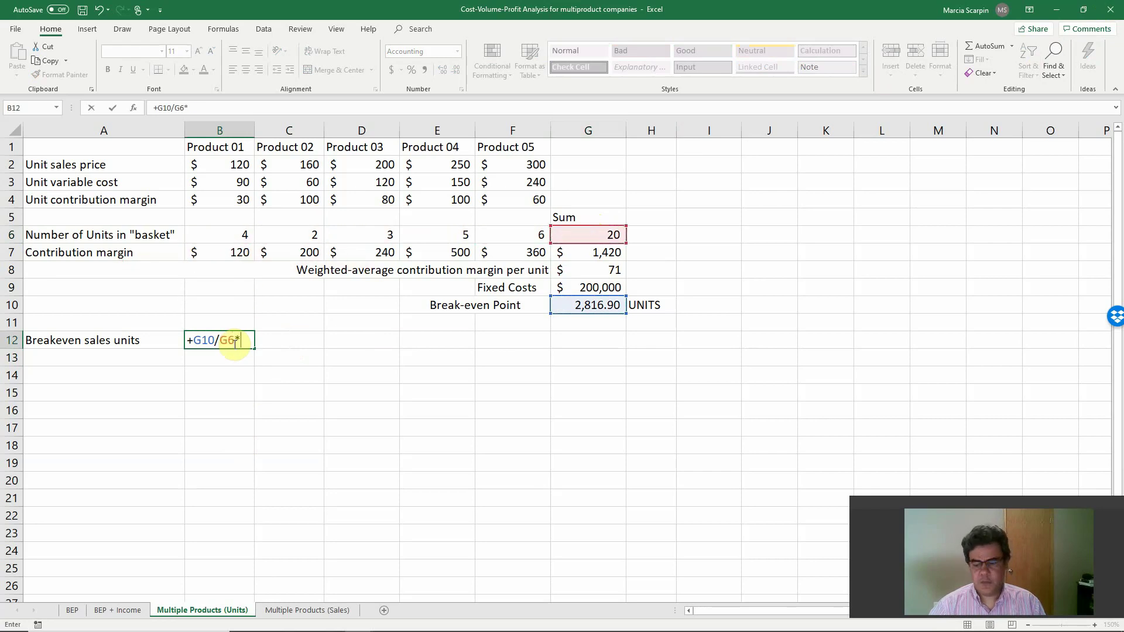
{"action": "key", "text": "Up"}
{"action": "key", "text": "Up"}
{"action": "key", "text": "Up"}
{"action": "key", "text": "Up"}
{"action": "key", "text": "Up"}
{"action": "key", "text": "Up"}
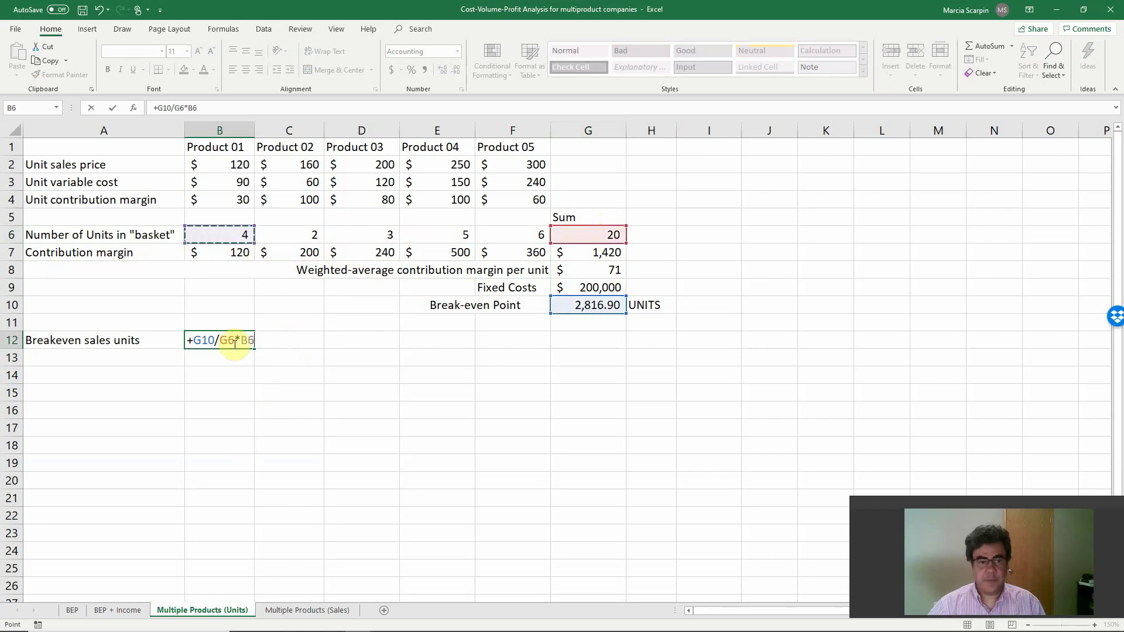
{"action": "key", "text": "Return"}
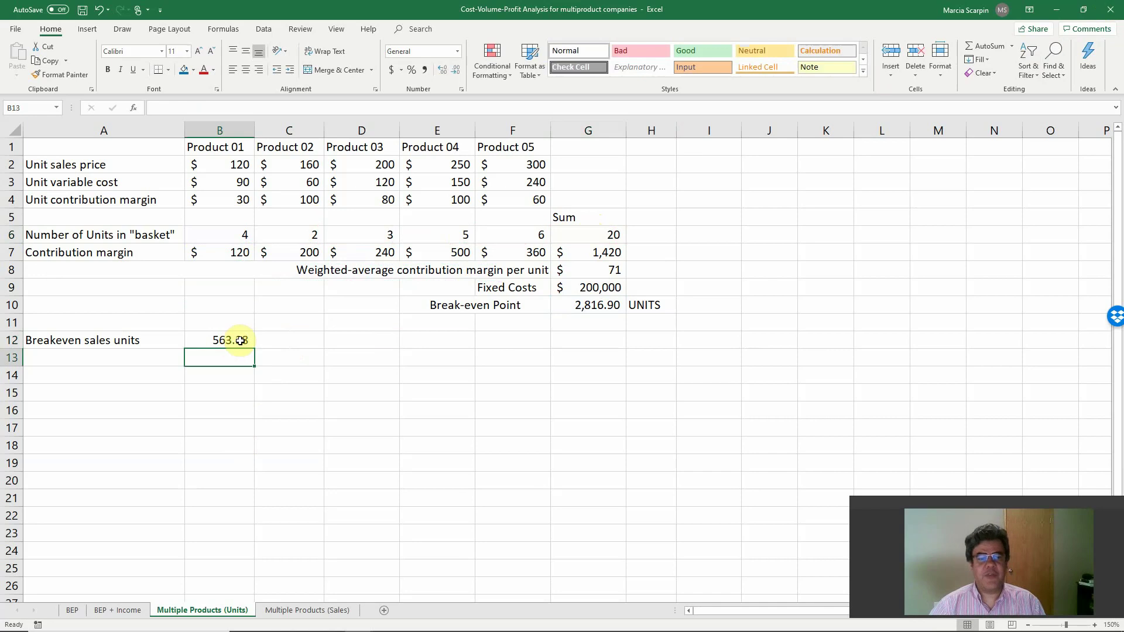
Make the G10 and G6 references absolute and copy the formula across C12:F12.
{"action": "left_click", "coordinate": [227, 341]}
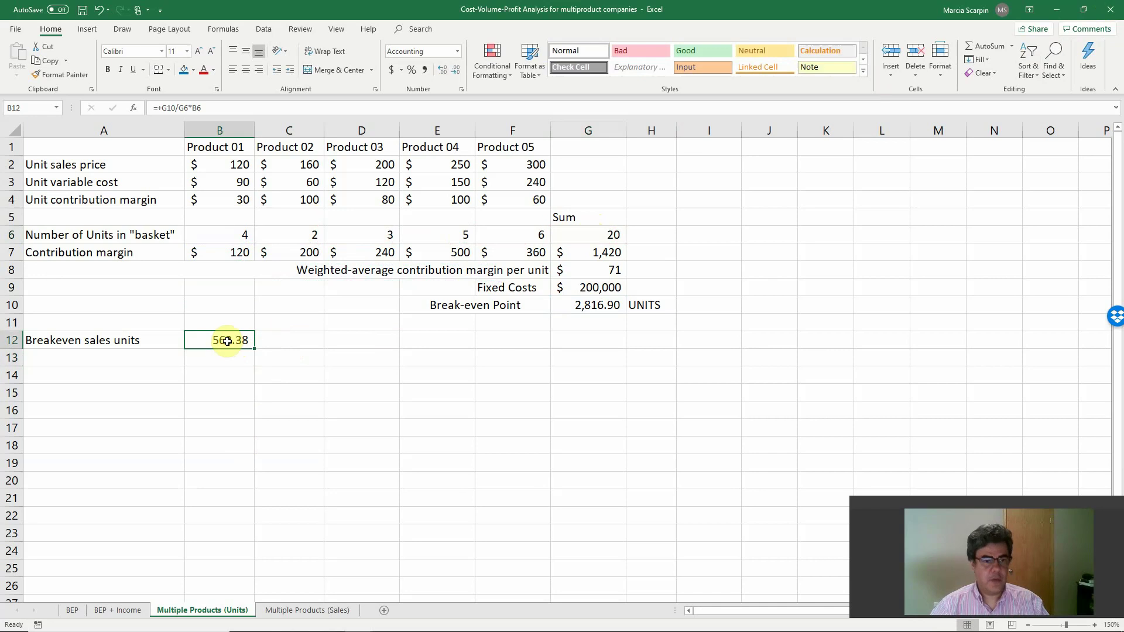
{"action": "key", "text": "F2"}
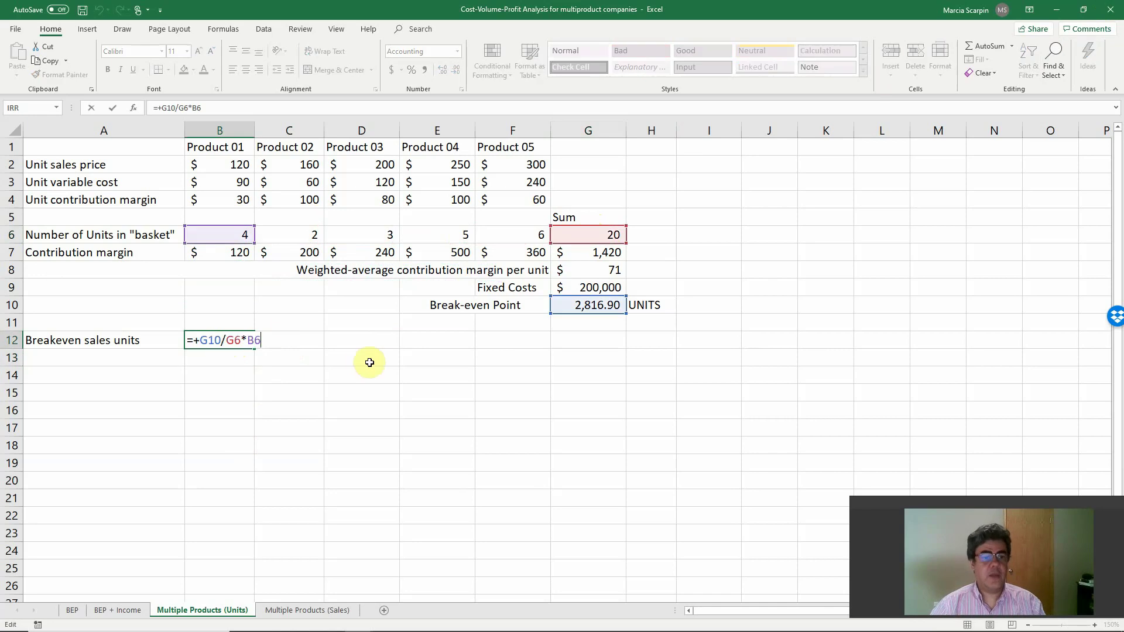
{"action": "left_click", "coordinate": [206, 340]}
{"action": "key", "text": "F4"}
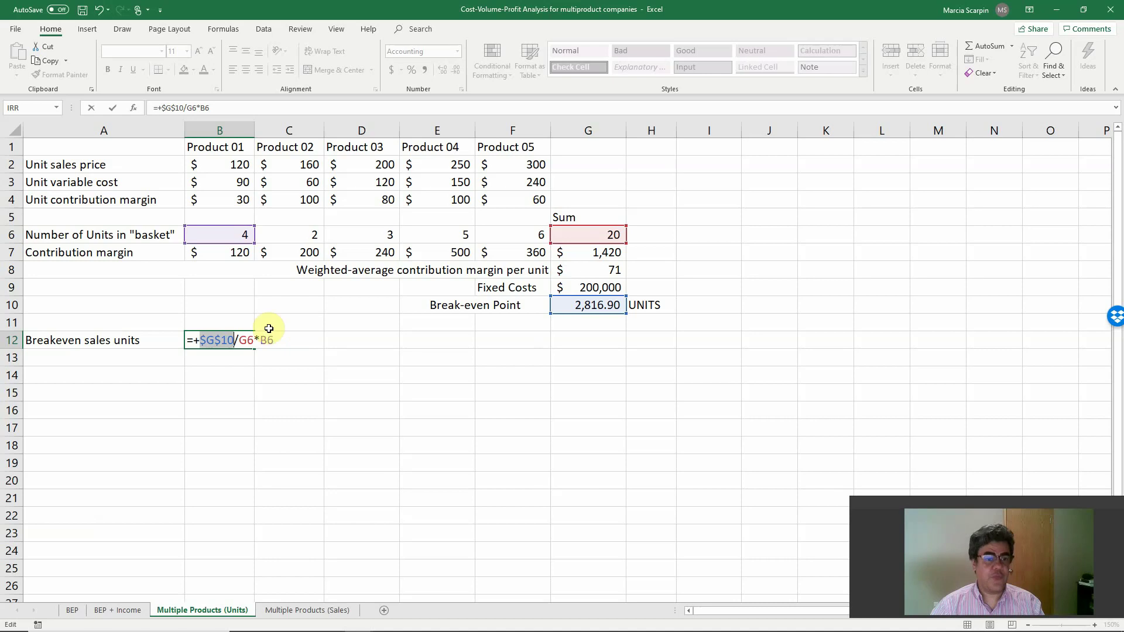
{"action": "left_click", "coordinate": [247, 339]}
{"action": "key", "text": "F4"}
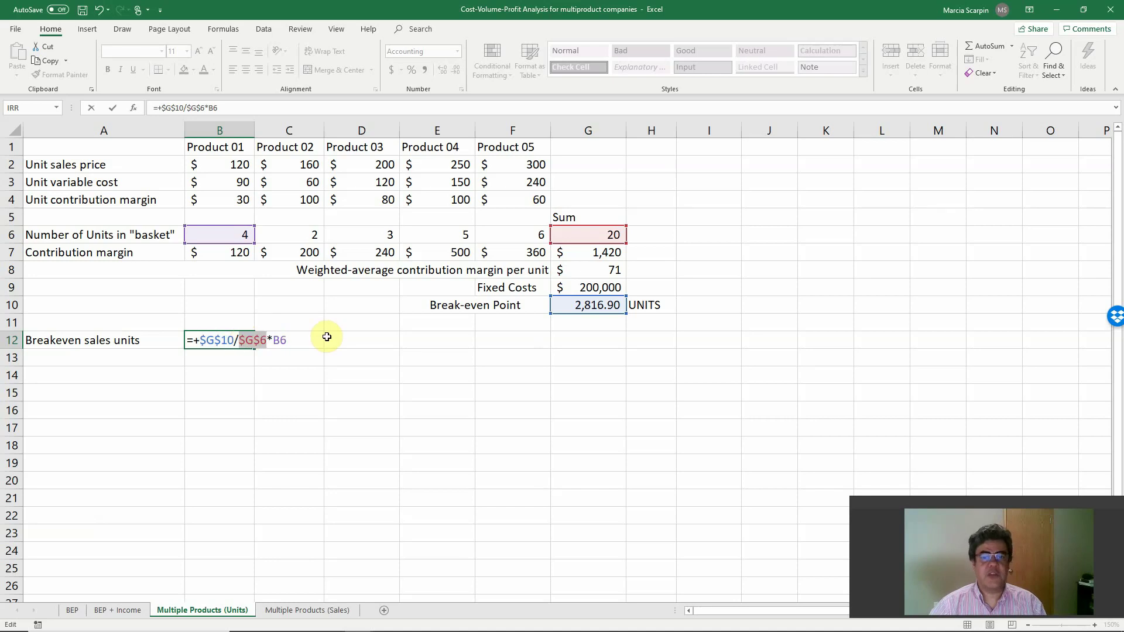
{"action": "key", "text": "Return"}
{"action": "key", "text": "Up"}
{"action": "key", "text": "ctrl+c"}
{"action": "key", "text": "shift+Right"}
{"action": "key", "text": "shift+Right"}
{"action": "key", "text": "shift+Right"}
{"action": "key", "text": "shift+Right"}
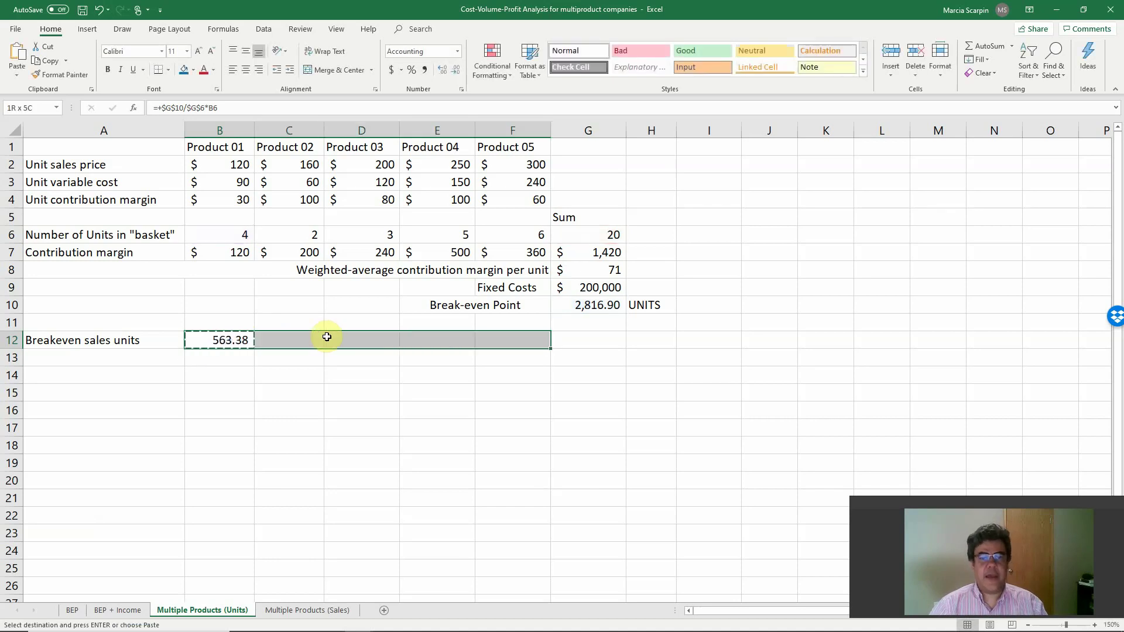
{"action": "key", "text": "Return"}
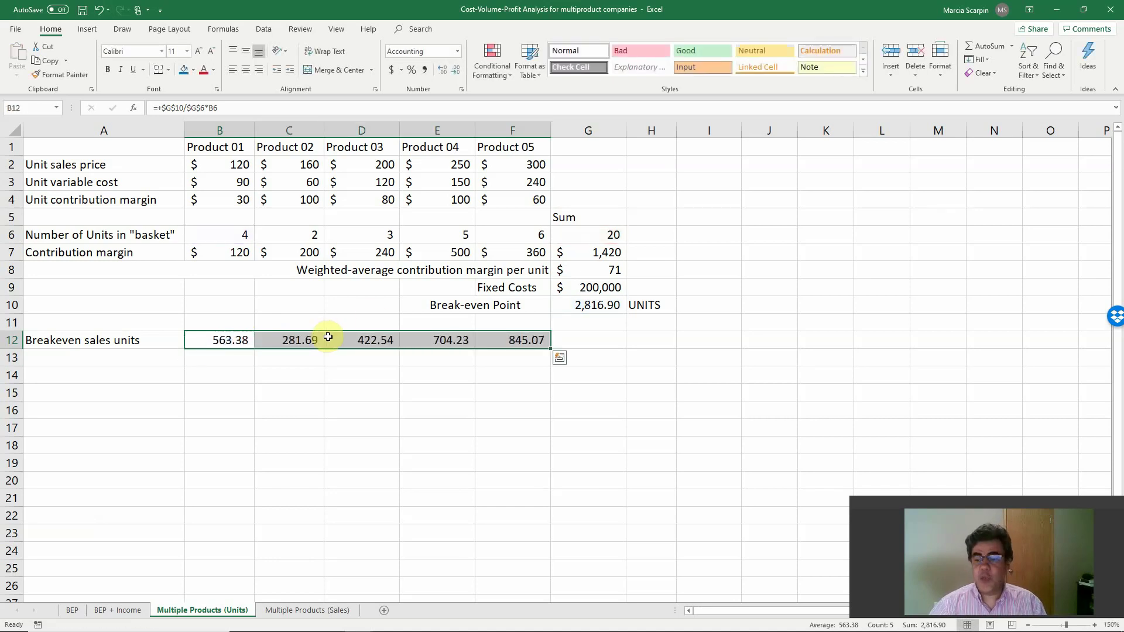
Sum B12:F12 in G12, confirm it matches G10's 2,816.90, and go to Multiple Products (Sales).
{"action": "left_click", "coordinate": [595, 342]}
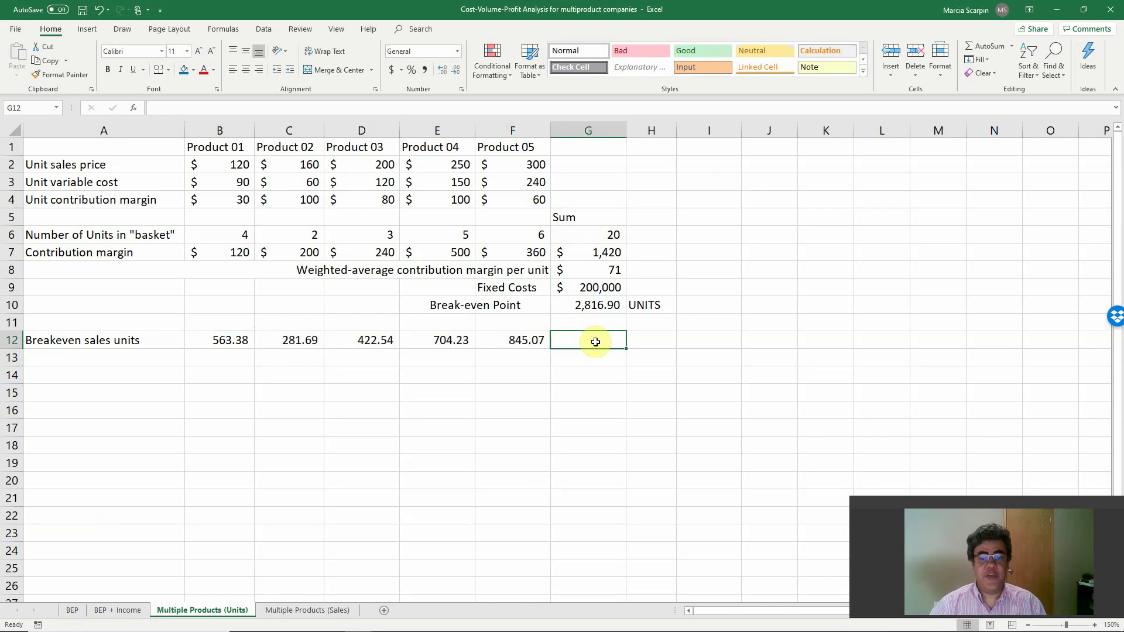
{"action": "type", "text": "=sum("}
{"action": "left_click_drag", "start_coordinate": [522, 342], "coordinate": [234, 342]}
{"action": "key", "text": "Return"}
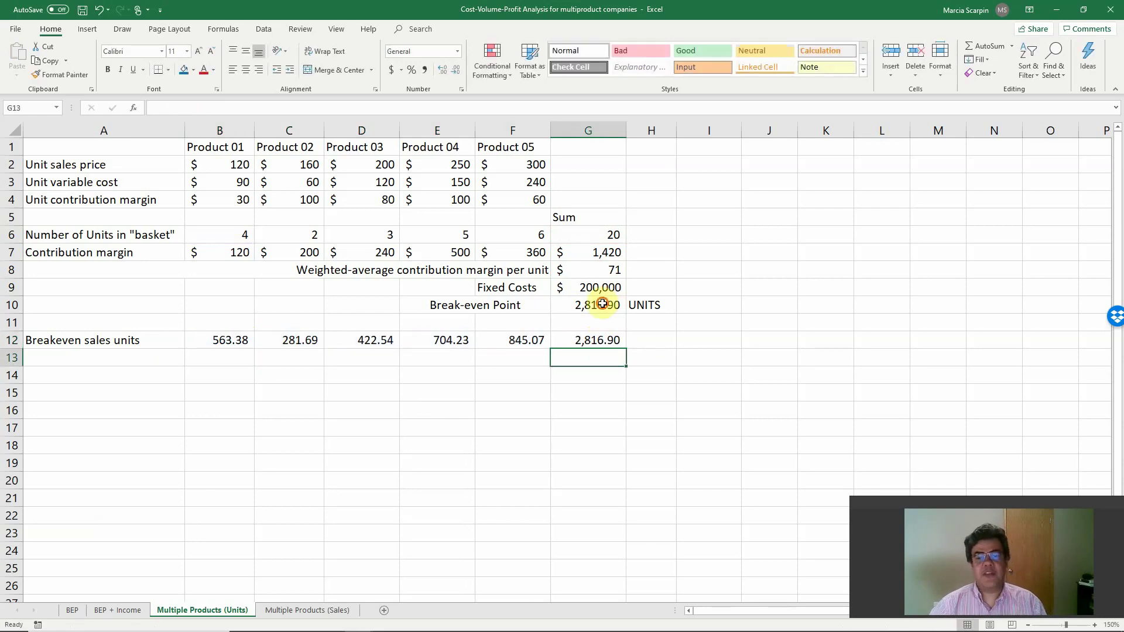
{"action": "left_click", "coordinate": [595, 305]}
{"action": "left_click", "coordinate": [609, 342]}
{"action": "left_click", "coordinate": [595, 305]}
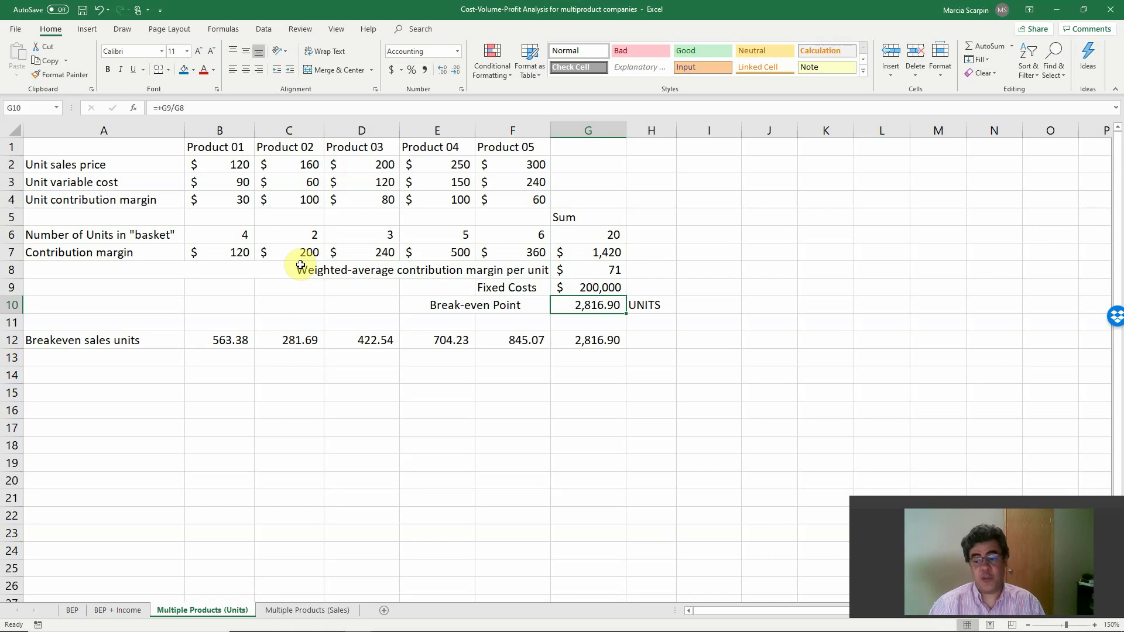
{"action": "left_click", "coordinate": [337, 609]}
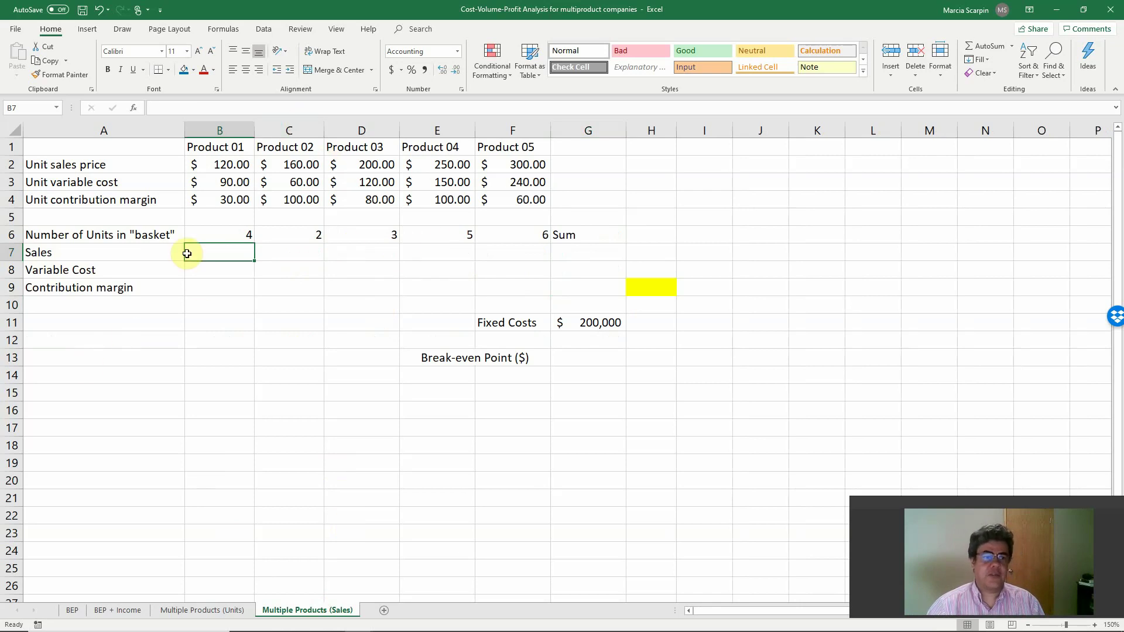
Review the Sum heading, Product 01's Sales cell and the Units sheet before building formulas.
{"action": "left_click", "coordinate": [586, 230]}
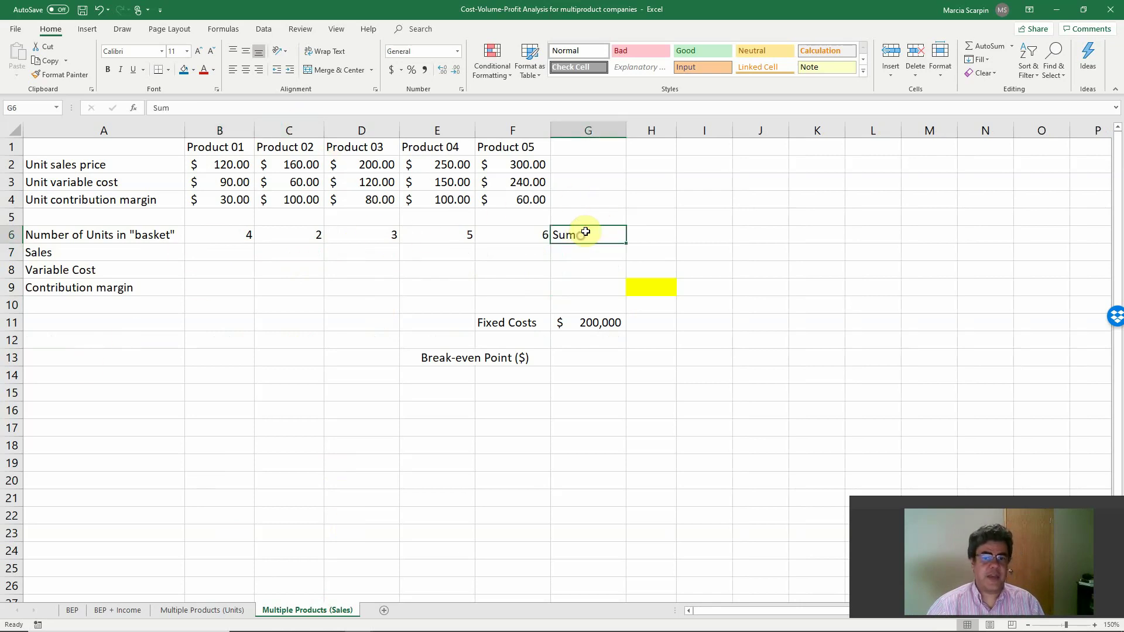
{"action": "left_click", "coordinate": [236, 255]}
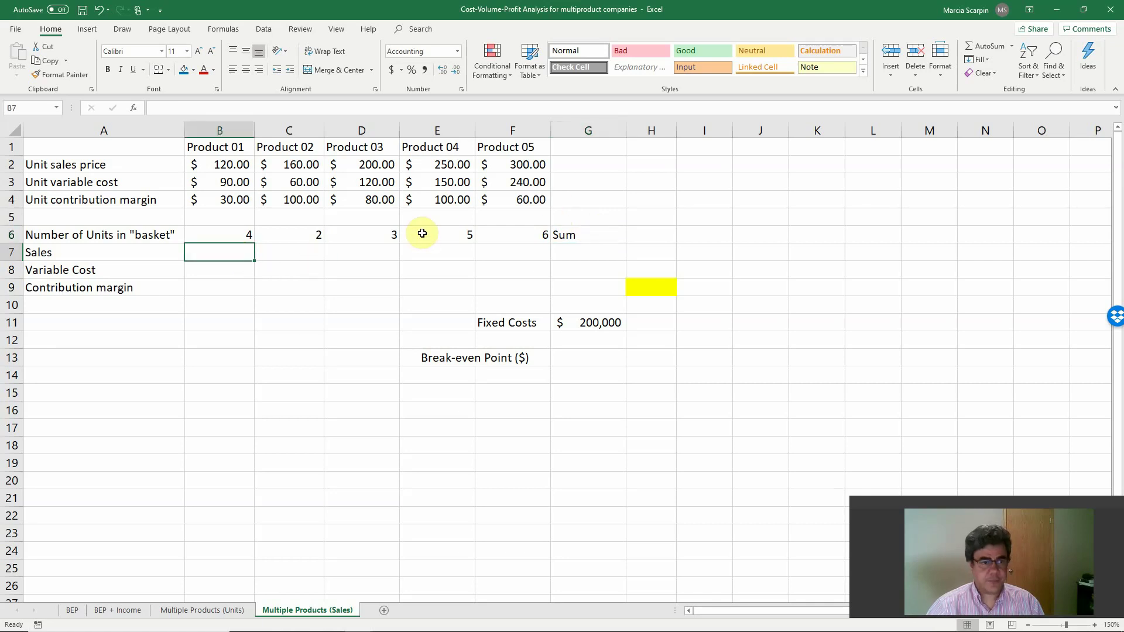
{"action": "left_click", "coordinate": [226, 610]}
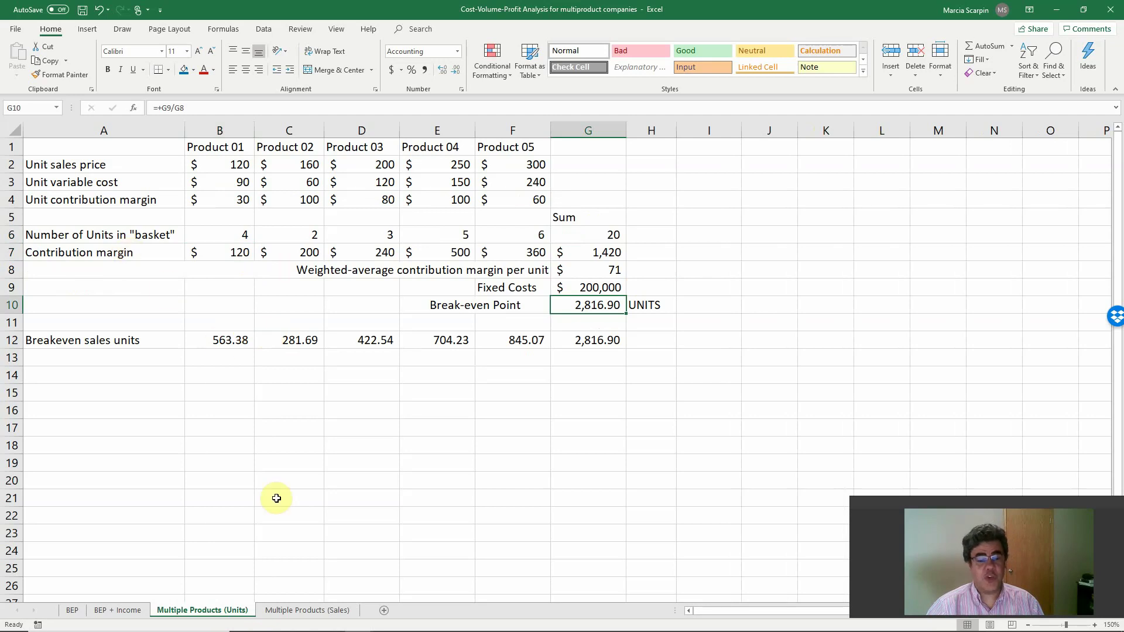
{"action": "left_click", "coordinate": [308, 610]}
{"action": "left_click", "coordinate": [112, 256]}
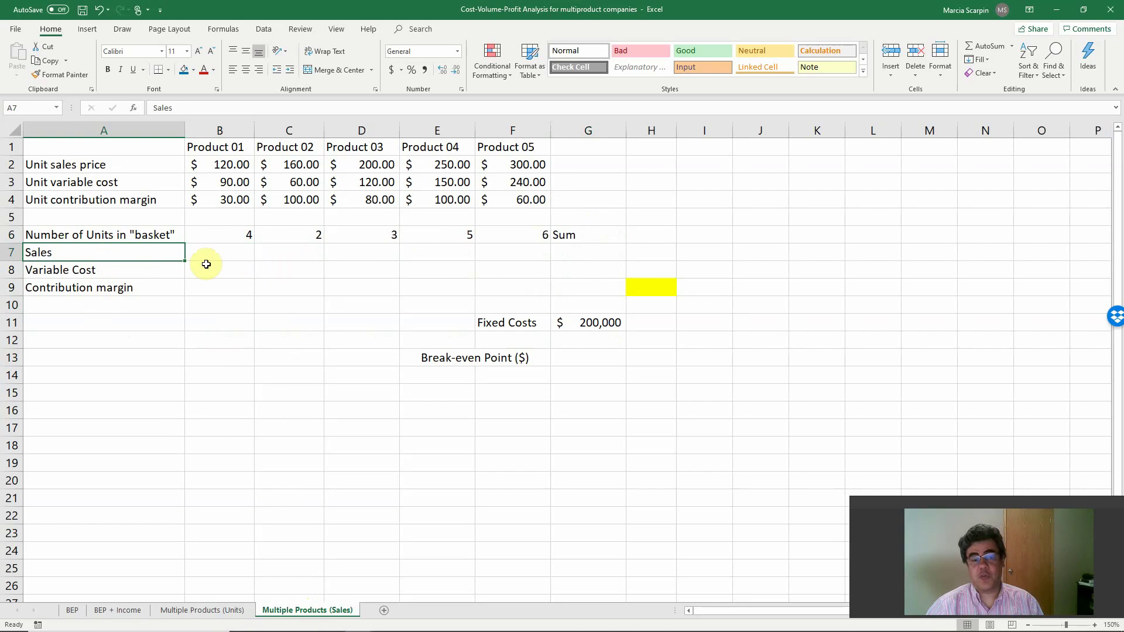
Compute Product 01's $480 sales as price times locked basket units, and copy it for $360 variable cost.
{"action": "left_click", "coordinate": [220, 252]}
{"action": "type", "text": "+"}
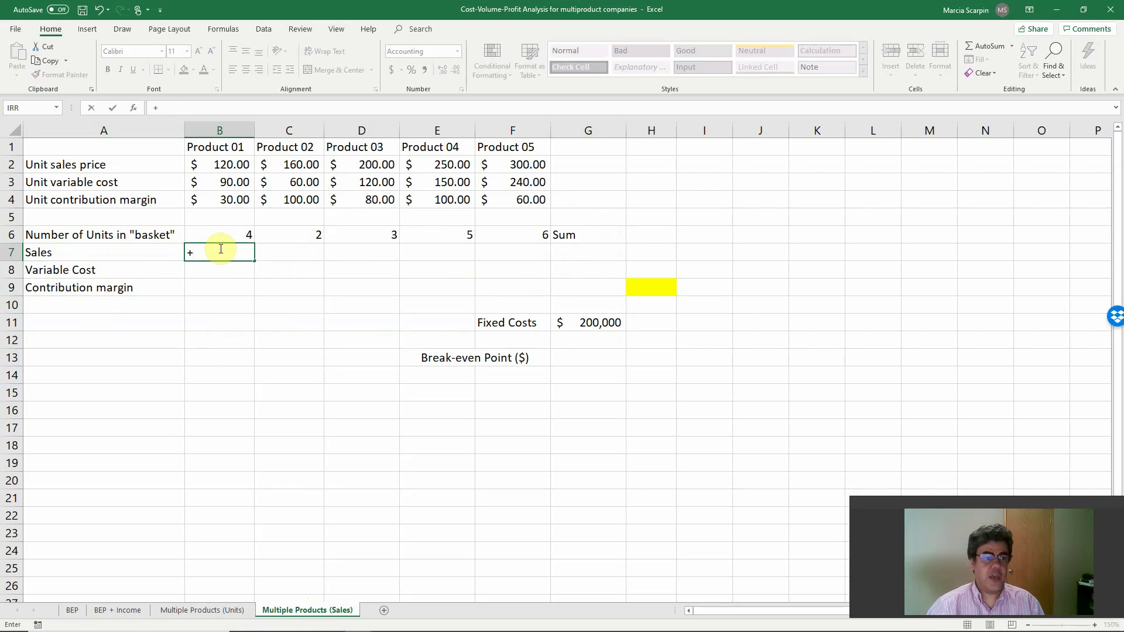
{"action": "key", "text": "Up"}
{"action": "key", "text": "Up"}
{"action": "type", "text": "*"}
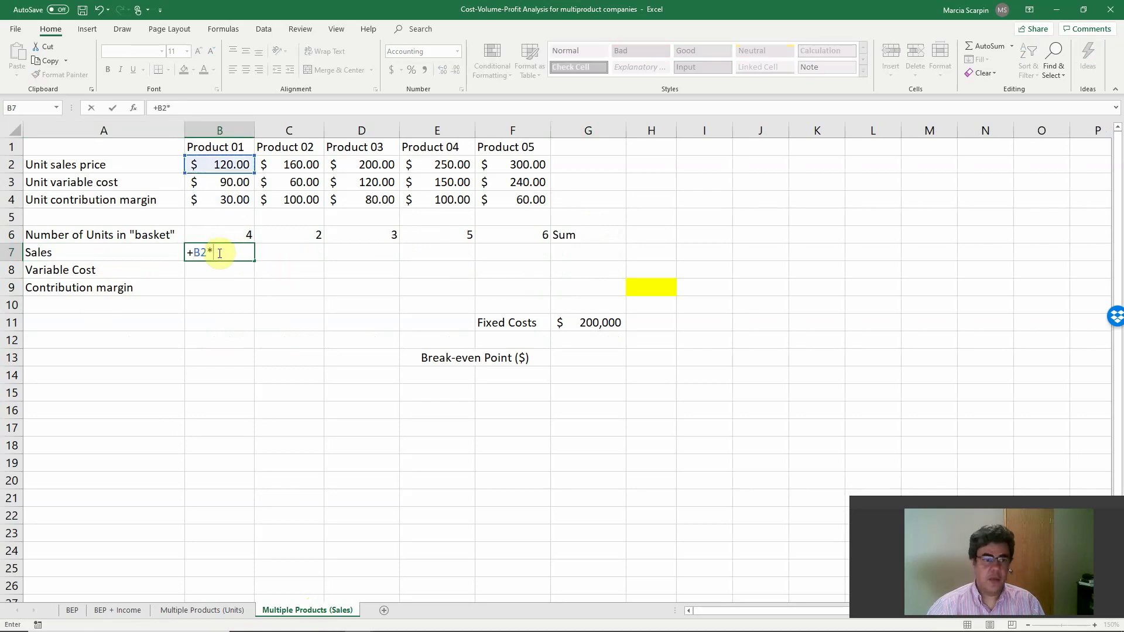
{"action": "key", "text": "Up"}
{"action": "key", "text": "F4"}
{"action": "key", "text": "F4"}
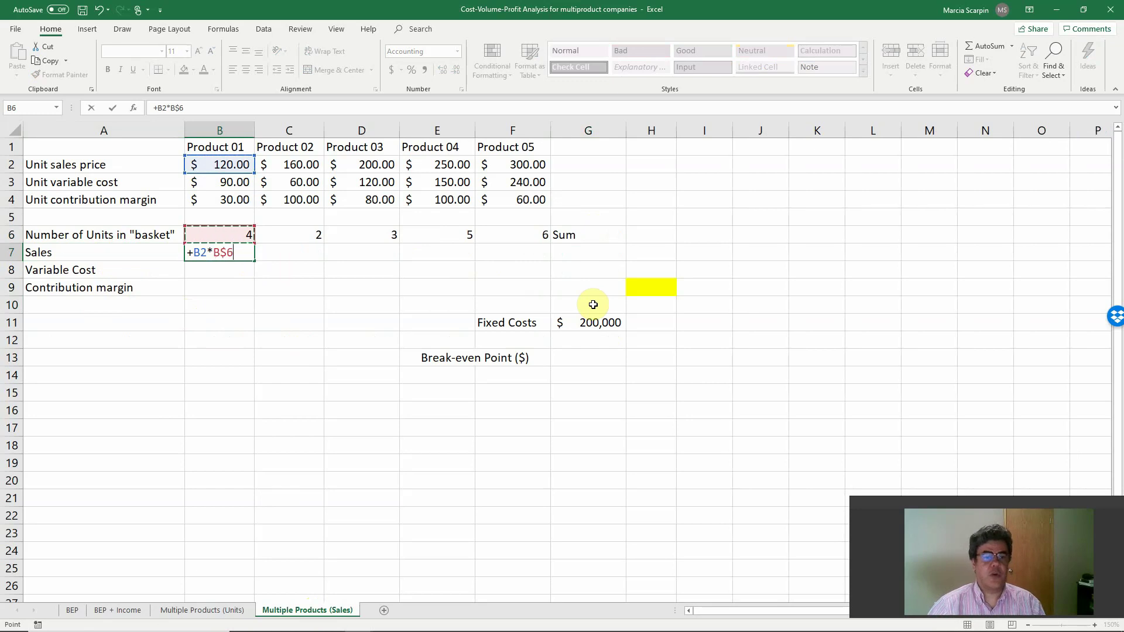
{"action": "key", "text": "Return"}
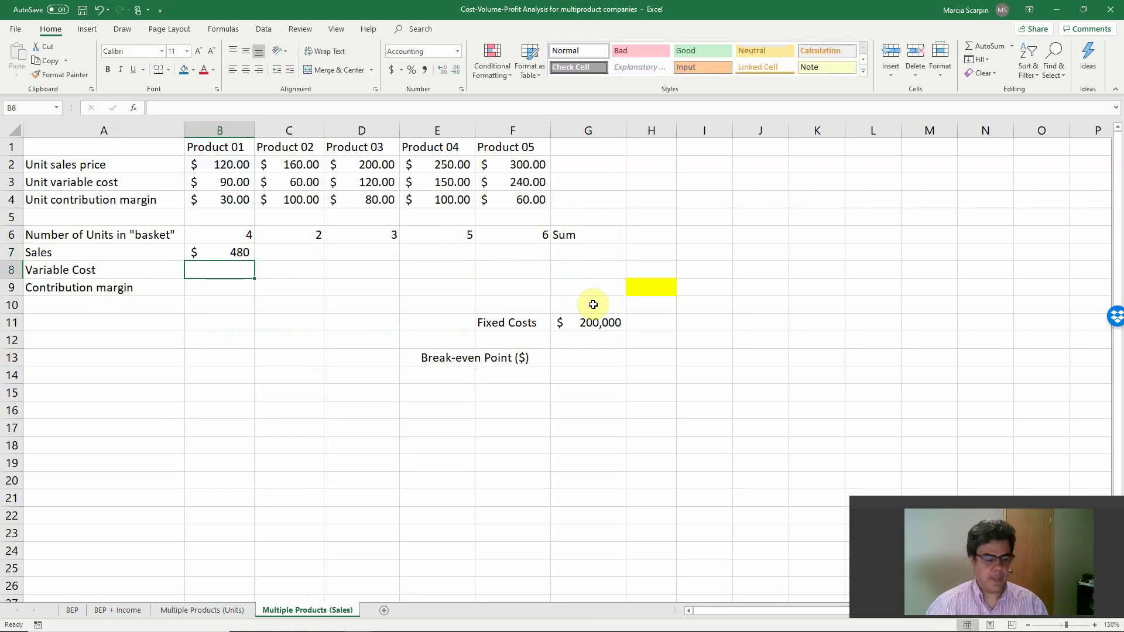
{"action": "key", "text": "Up"}
{"action": "key", "text": "ctrl+c"}
{"action": "key", "text": "Down"}
{"action": "key", "text": "Return"}
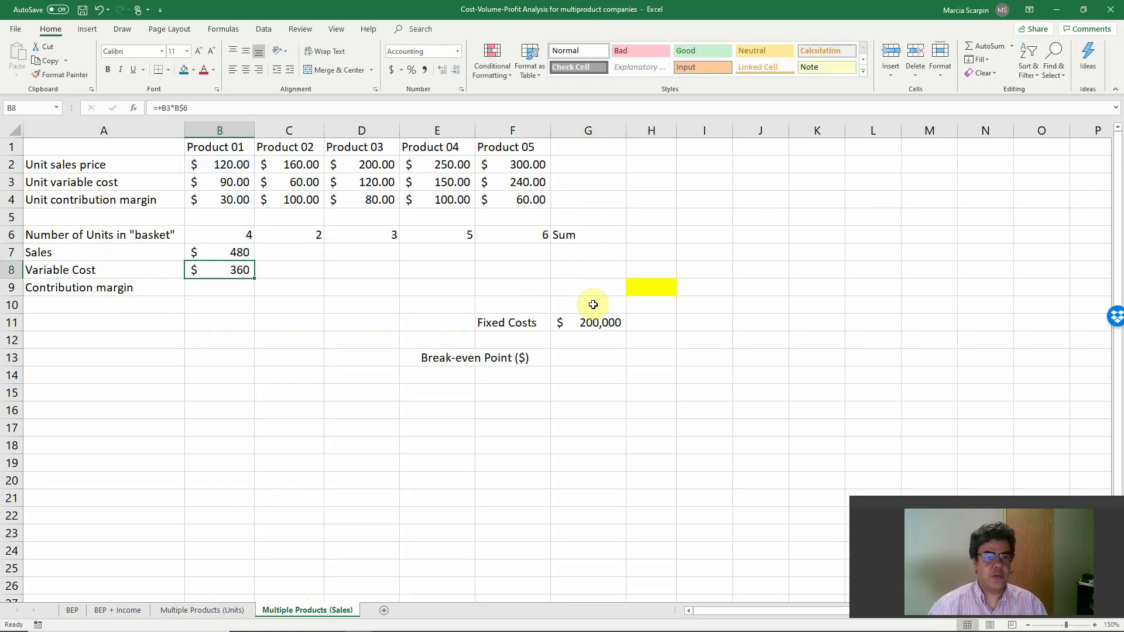
Enter =B7-B8 in B9 for Product 01's $120 contribution margin.
{"action": "key", "text": "Down"}
{"action": "type", "text": "="}
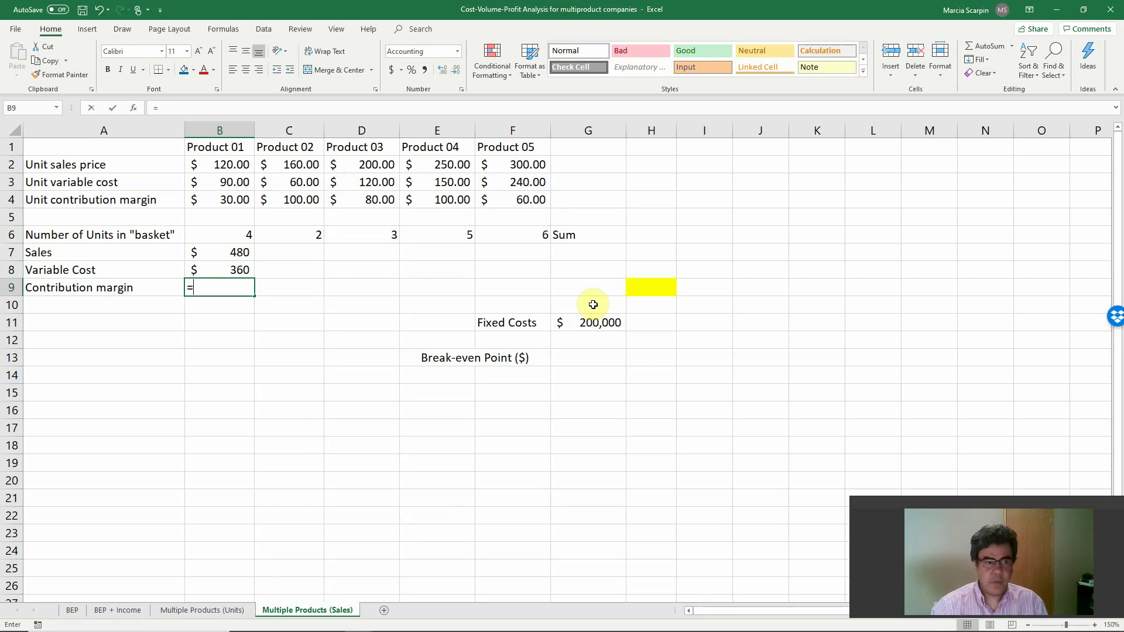
{"action": "key", "text": "Up"}
{"action": "key", "text": "Up"}
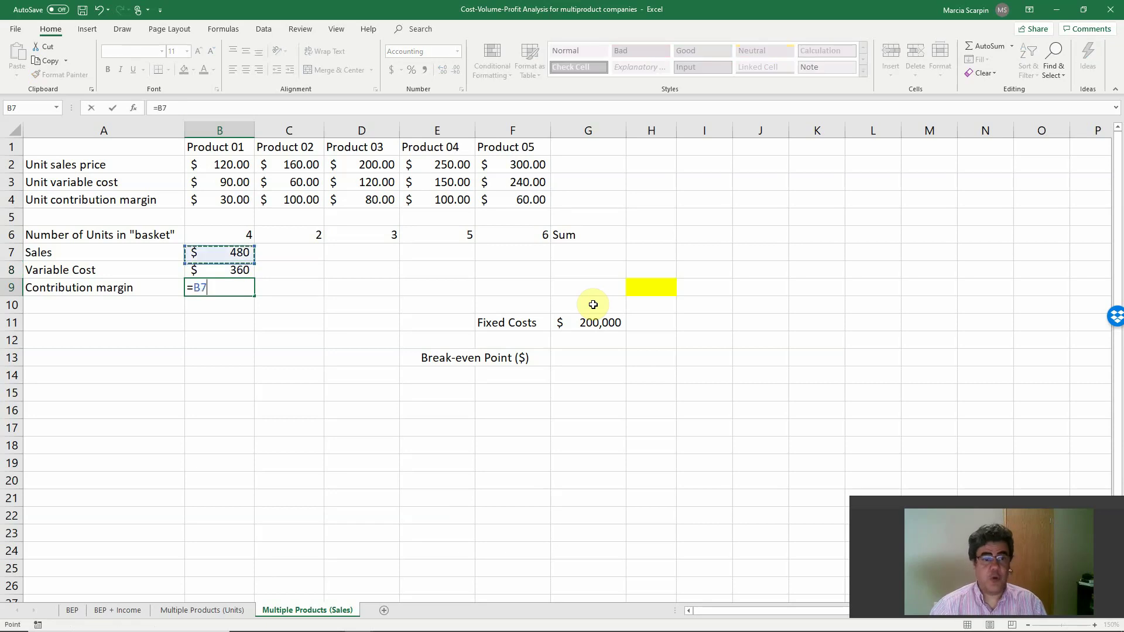
{"action": "type", "text": "-"}
{"action": "key", "text": "Up"}
{"action": "key", "text": "Return"}
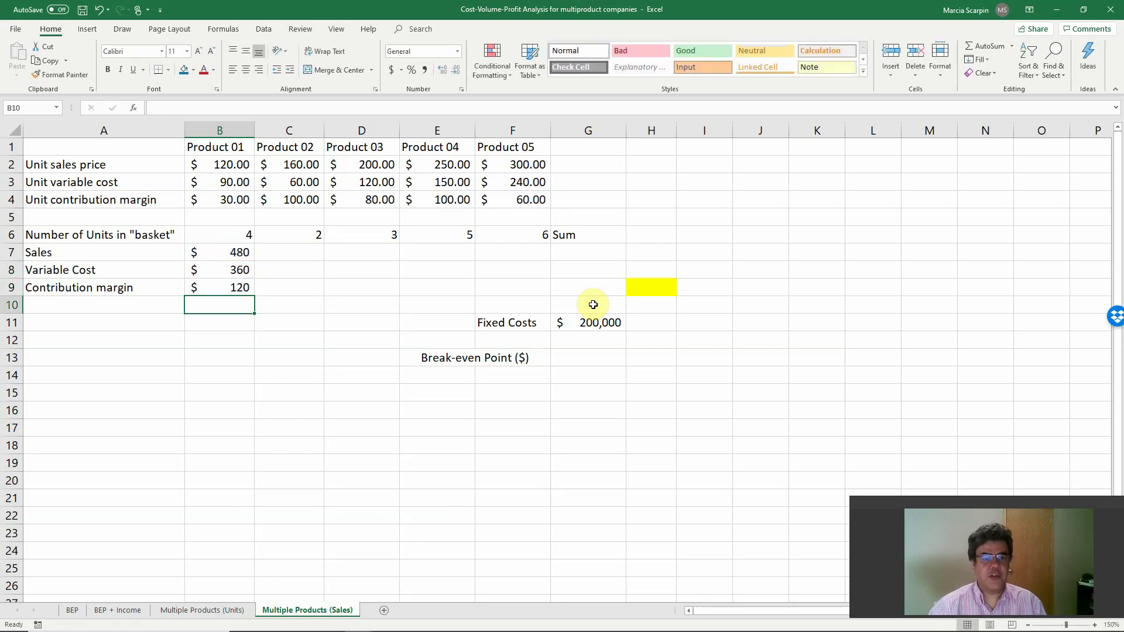
{"action": "key", "text": "Up"}
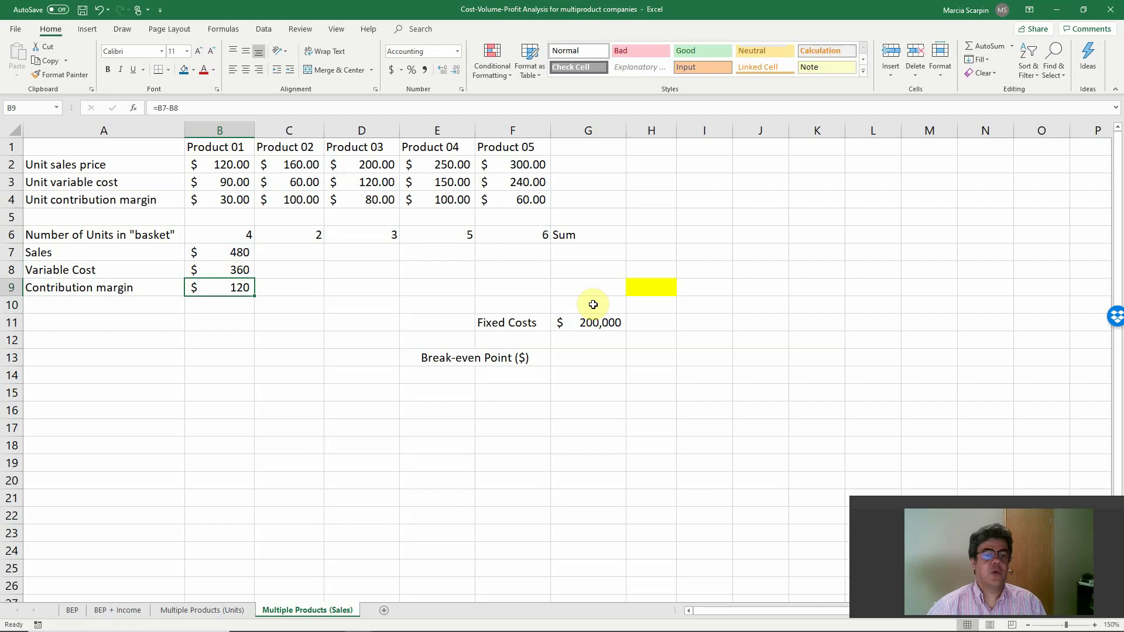
{"action": "left_click", "coordinate": [229, 610]}
Copy Product 01's sales, cost and margin formulas from B7:B9 across to Products 02–05.
{"action": "left_click", "coordinate": [234, 253]}
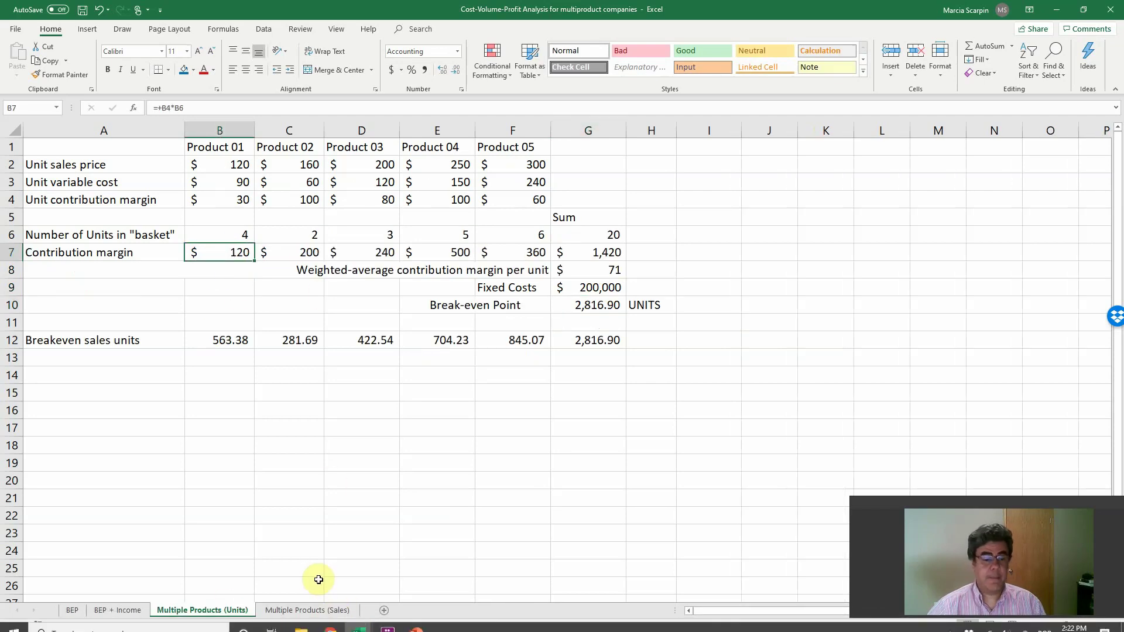
{"action": "left_click", "coordinate": [309, 610]}
{"action": "left_click_drag", "start_coordinate": [222, 254], "coordinate": [234, 287]}
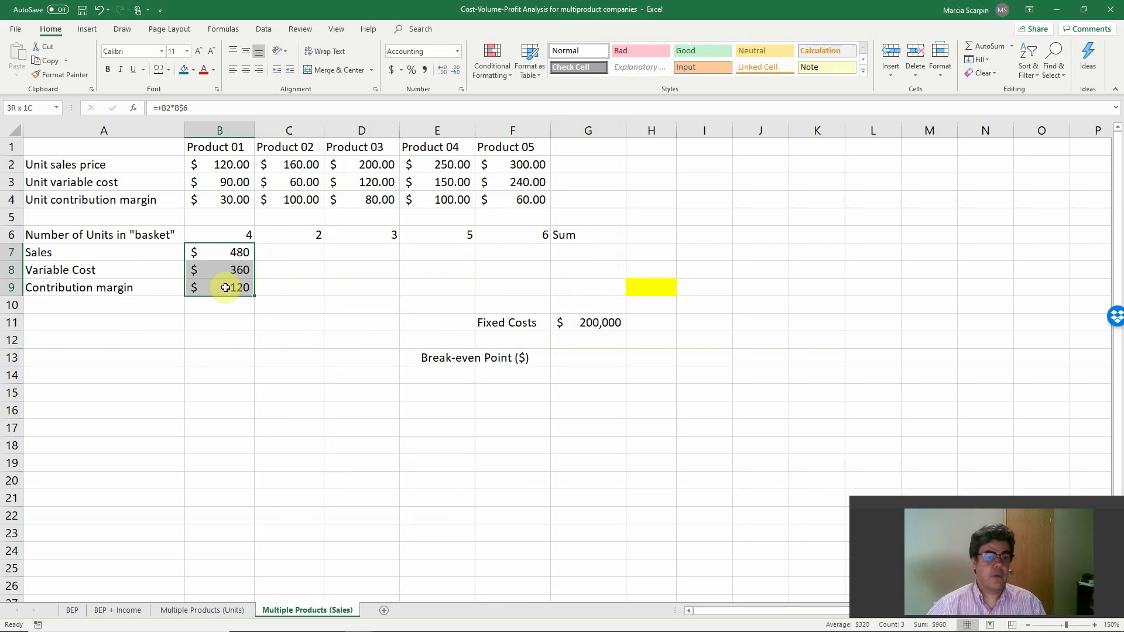
{"action": "key", "text": "ctrl+c"}
{"action": "key", "text": "shift+Right"}
{"action": "key", "text": "shift+Right"}
{"action": "key", "text": "shift+Right"}
{"action": "key", "text": "shift+Right"}
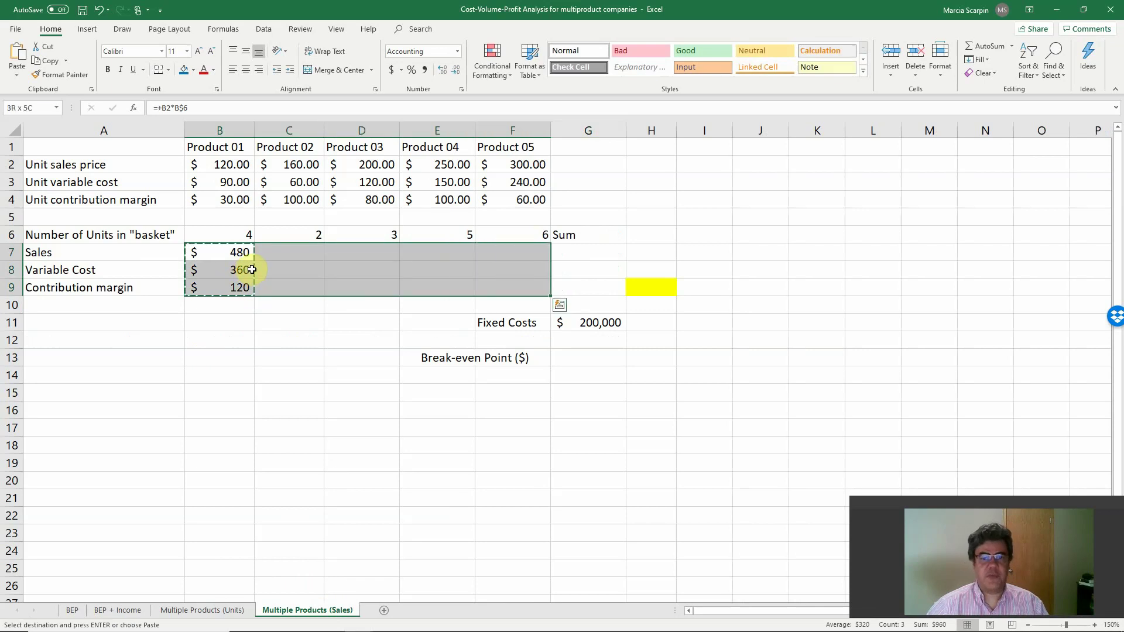
{"action": "key", "text": "Return"}
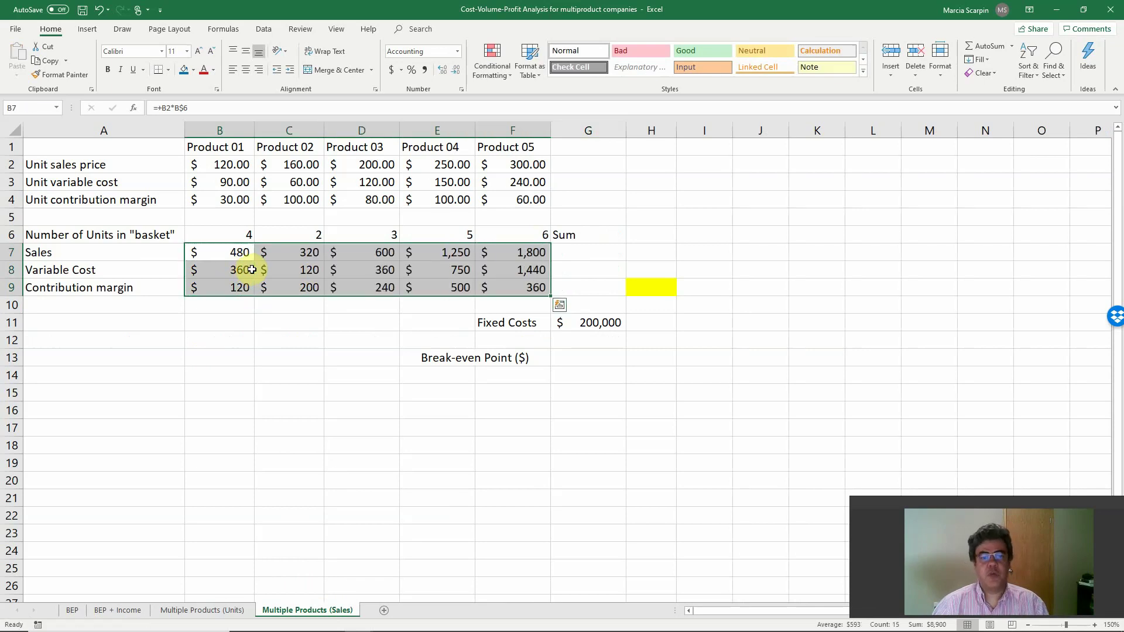
Check Product 02's margin formula against the Units sheet, then select the Sales Sum cell.
{"action": "left_click", "coordinate": [296, 288]}
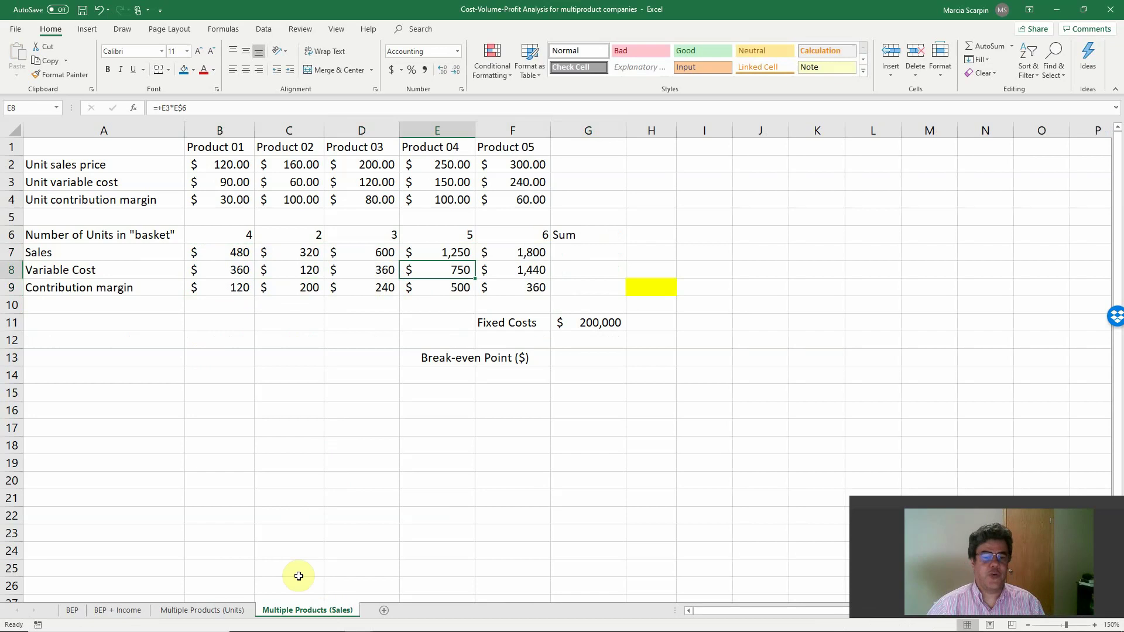
{"action": "left_click", "coordinate": [202, 610]}
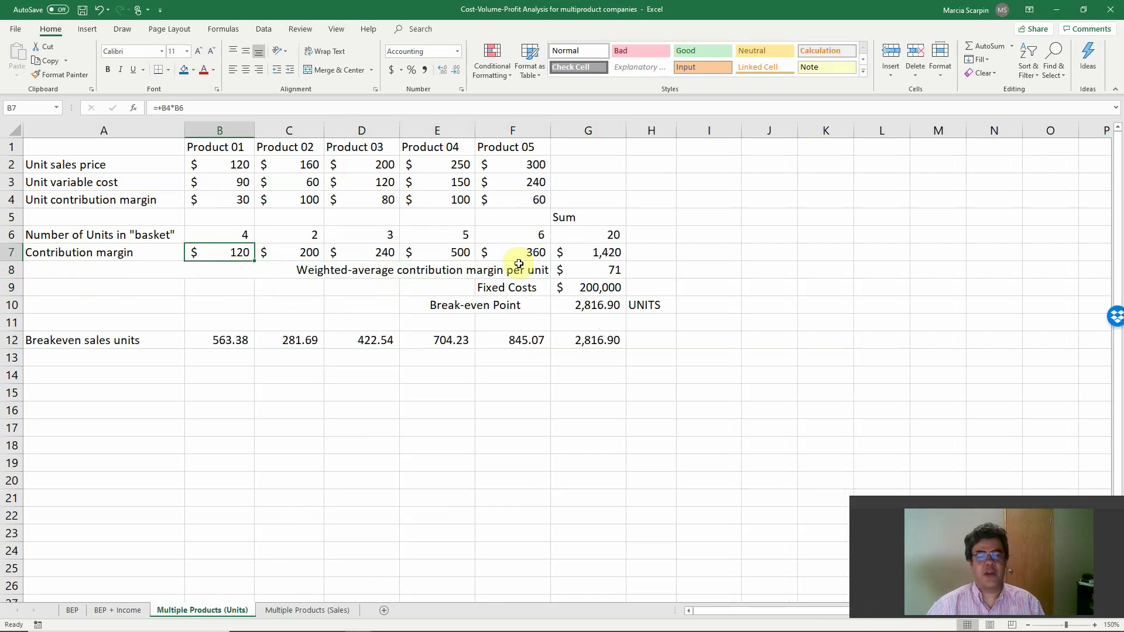
{"action": "left_click", "coordinate": [292, 611]}
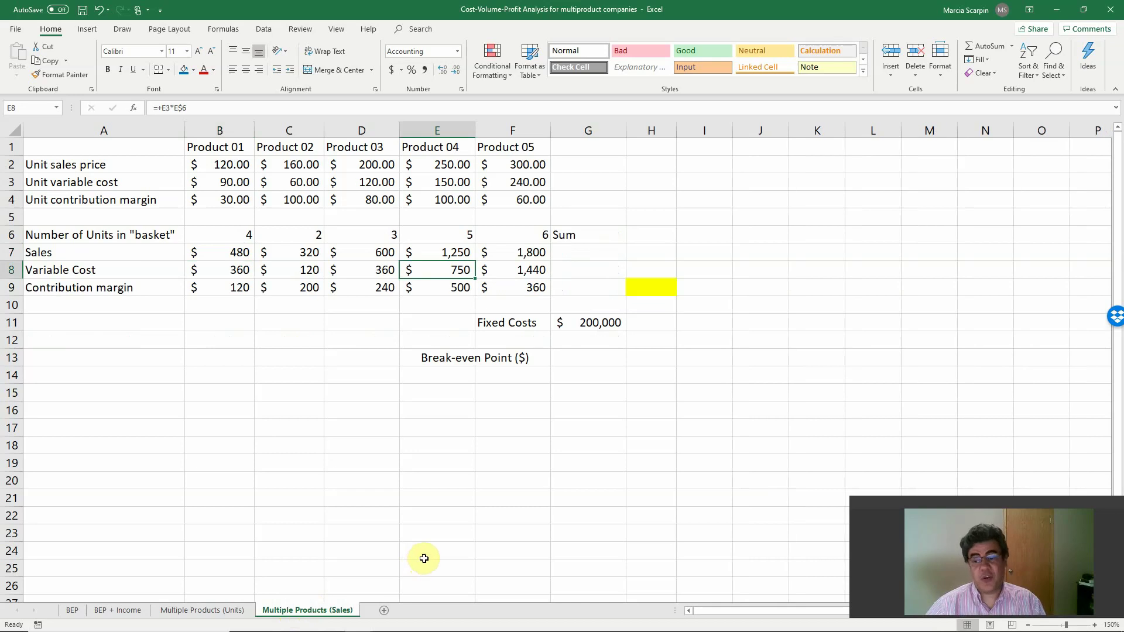
{"action": "left_click", "coordinate": [583, 251]}
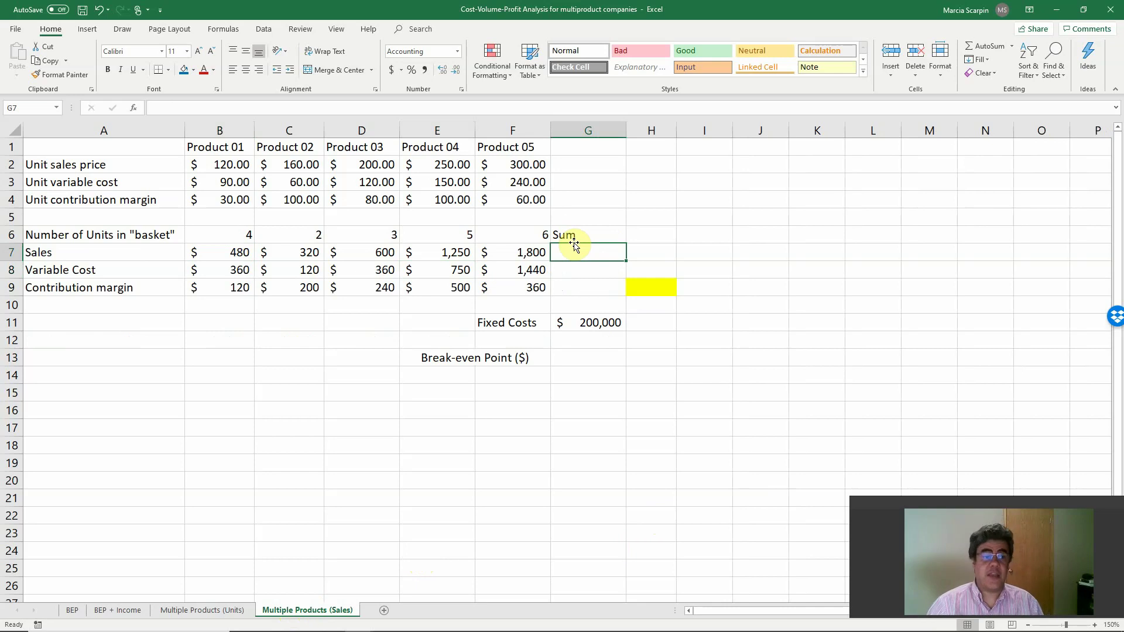
Total sales with =SUM(B7:F7) in G7 ($4,450) and copy it for $3,030 variable cost.
{"action": "type", "text": "=sum("}
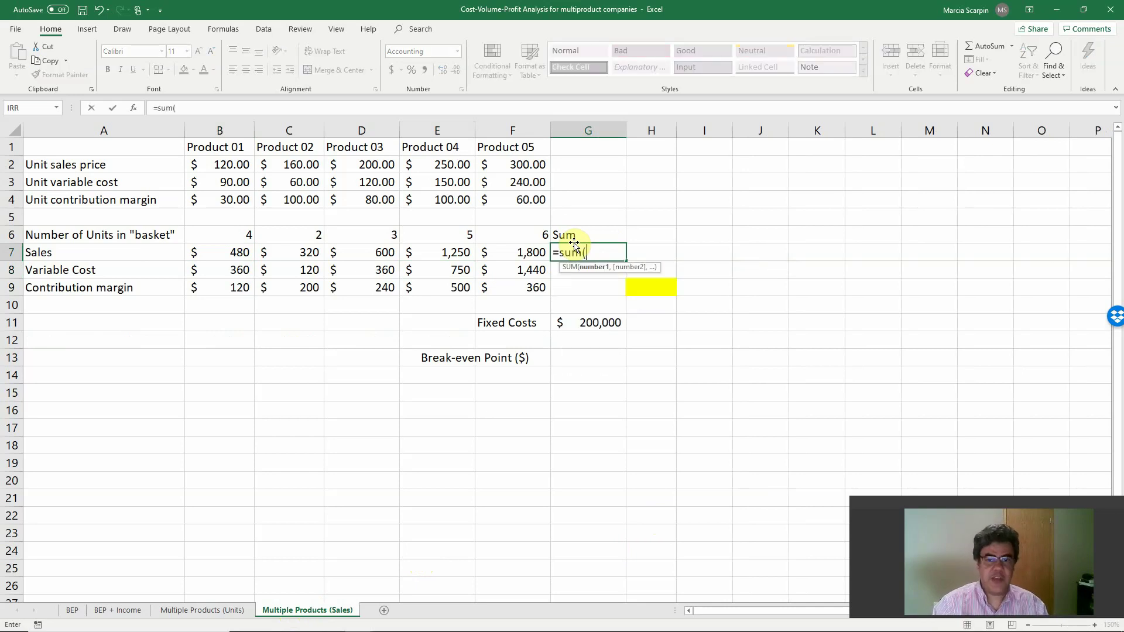
{"action": "key", "text": "Left"}
{"action": "key", "text": "shift+Left"}
{"action": "key", "text": "shift+Left"}
{"action": "key", "text": "shift+Left"}
{"action": "key", "text": "shift+Left"}
{"action": "key", "text": "Return"}
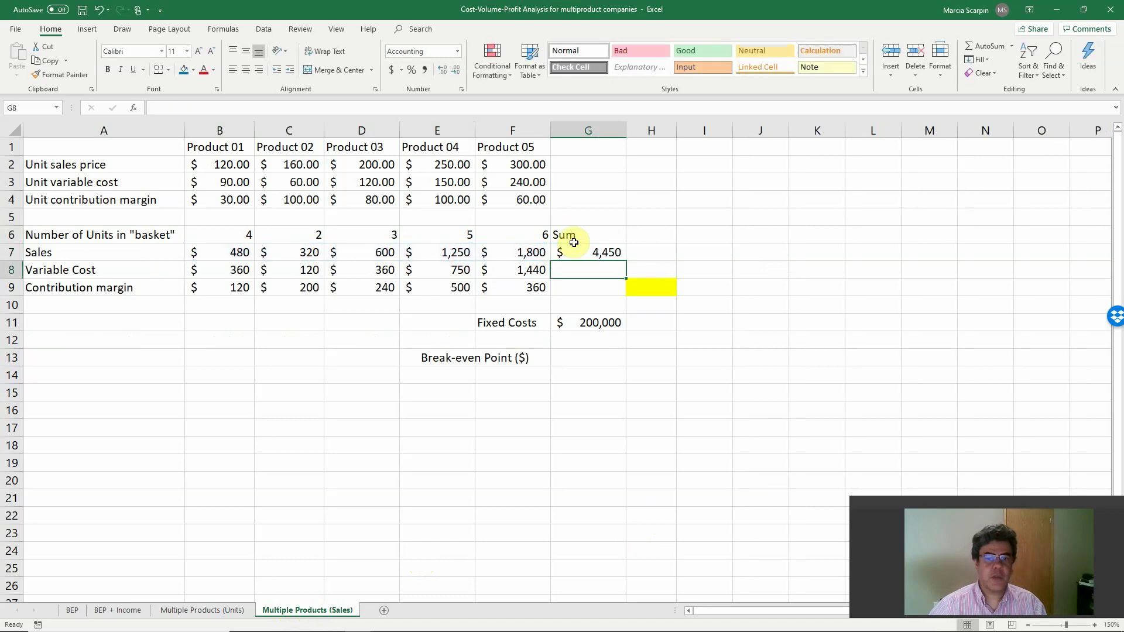
{"action": "left_click", "coordinate": [573, 245]}
{"action": "key", "text": "ctrl+c"}
{"action": "key", "text": "ctrl+v"}
{"action": "key", "text": "Down"}
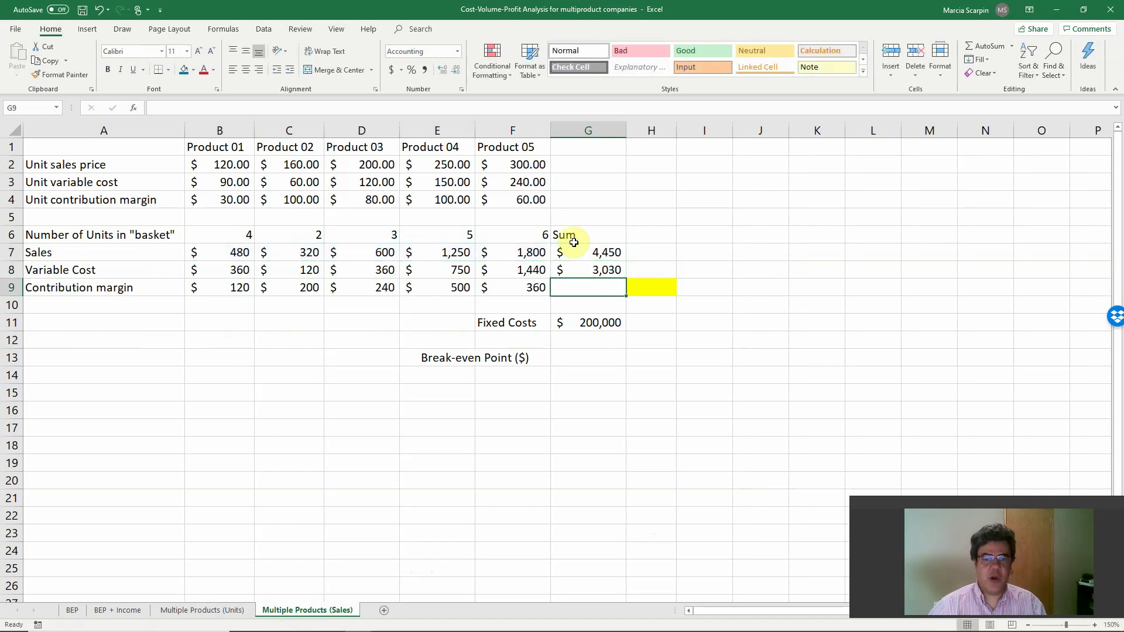
Copy the margin formula into G9 for a $1,420 total contribution margin.
{"action": "key", "text": "Left"}
{"action": "key", "text": "ctrl+c"}
{"action": "key", "text": "Right"}
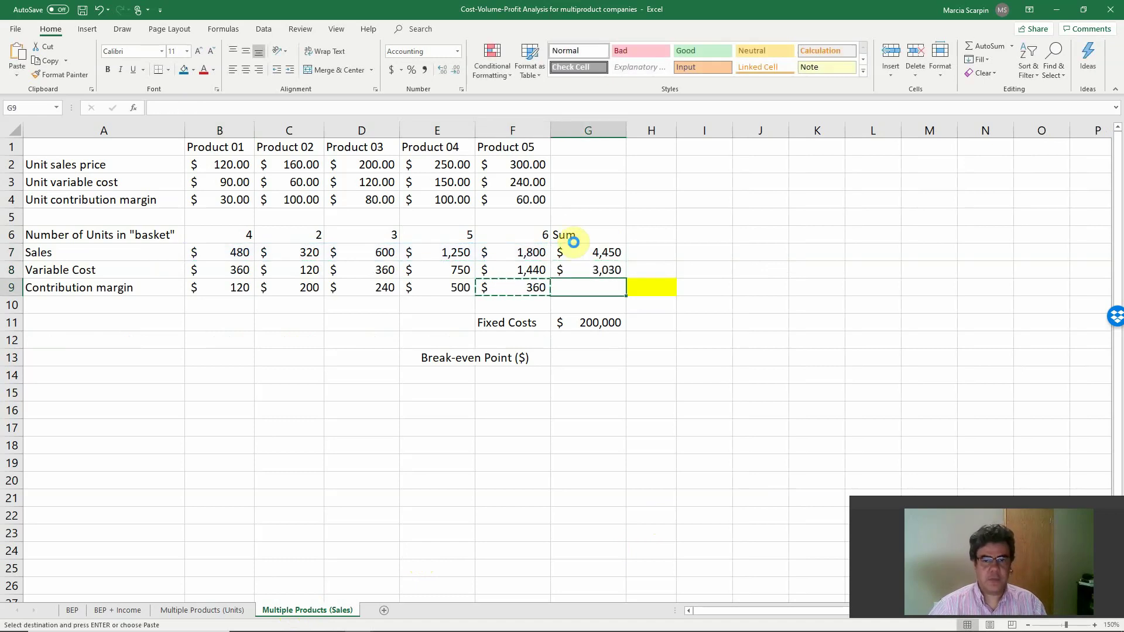
{"action": "key", "text": "Return"}
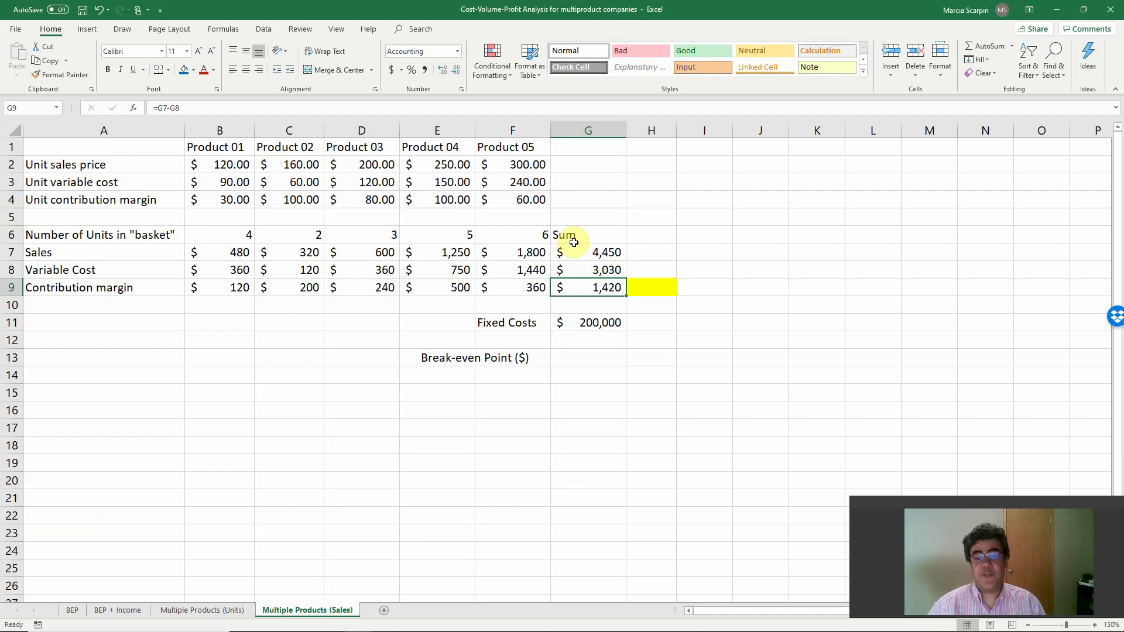
{"action": "key", "text": "Down"}
{"action": "key", "text": "Down"}
{"action": "key", "text": "Down"}
{"action": "key", "text": "Down"}
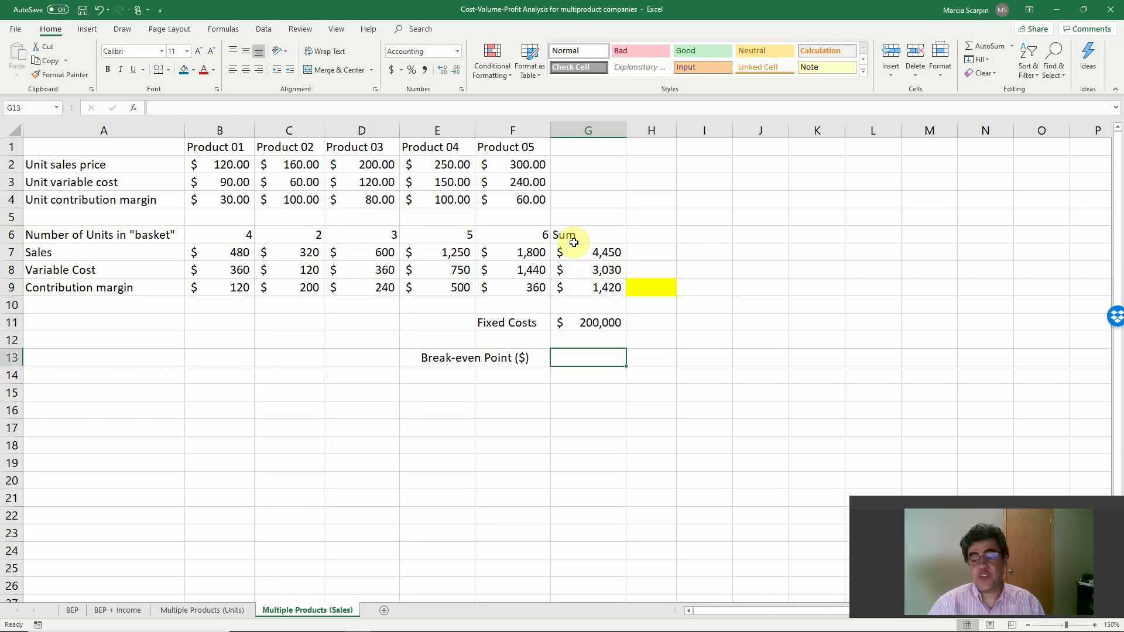
Enter =G9/G7 in yellow cell H9, giving a 31.91% contribution margin ratio.
{"action": "key", "text": "Up"}
{"action": "key", "text": "Up"}
{"action": "key", "text": "Up"}
{"action": "key", "text": "Up"}
{"action": "key", "text": "Right"}
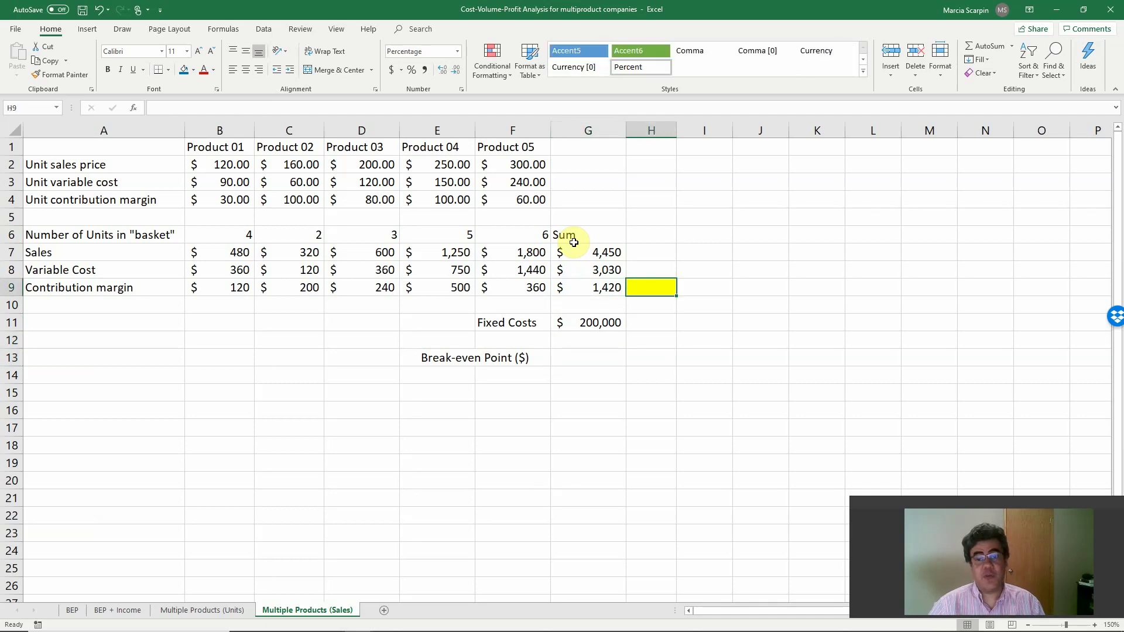
{"action": "type", "text": "+"}
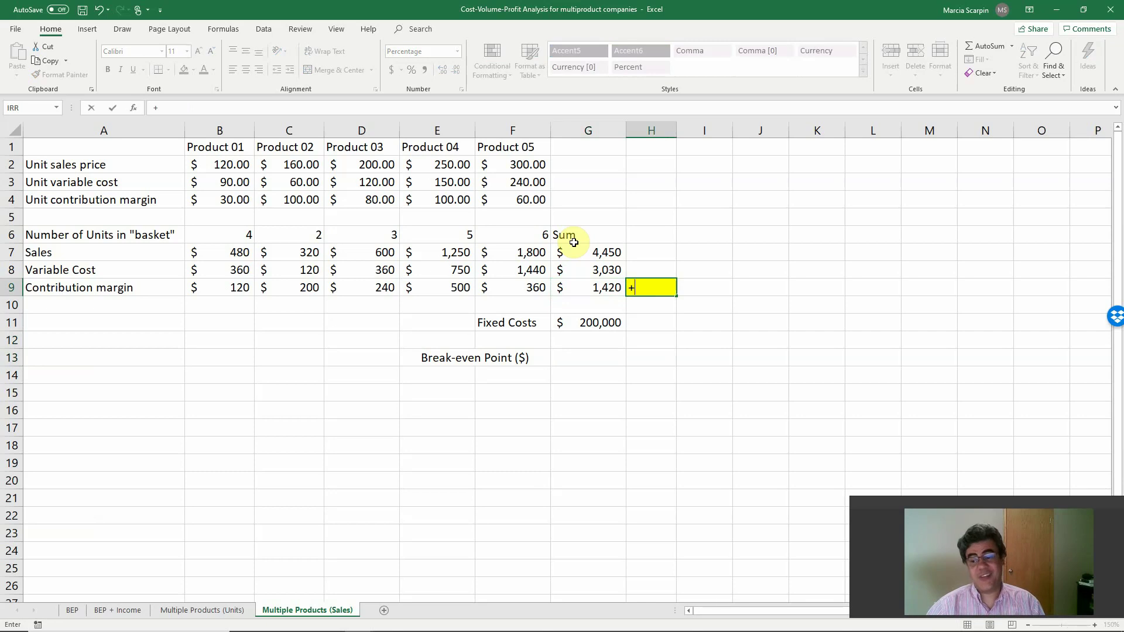
{"action": "key", "text": "Left"}
{"action": "type", "text": "/"}
{"action": "key", "text": "Up"}
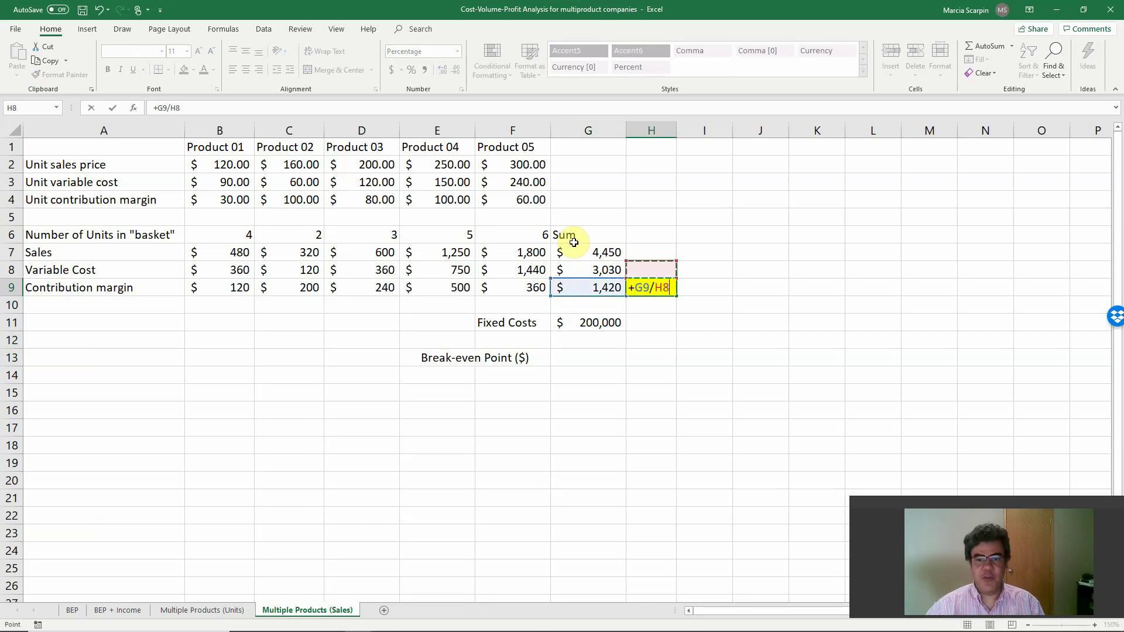
{"action": "key", "text": "Up"}
{"action": "key", "text": "Left"}
{"action": "key", "text": "Return"}
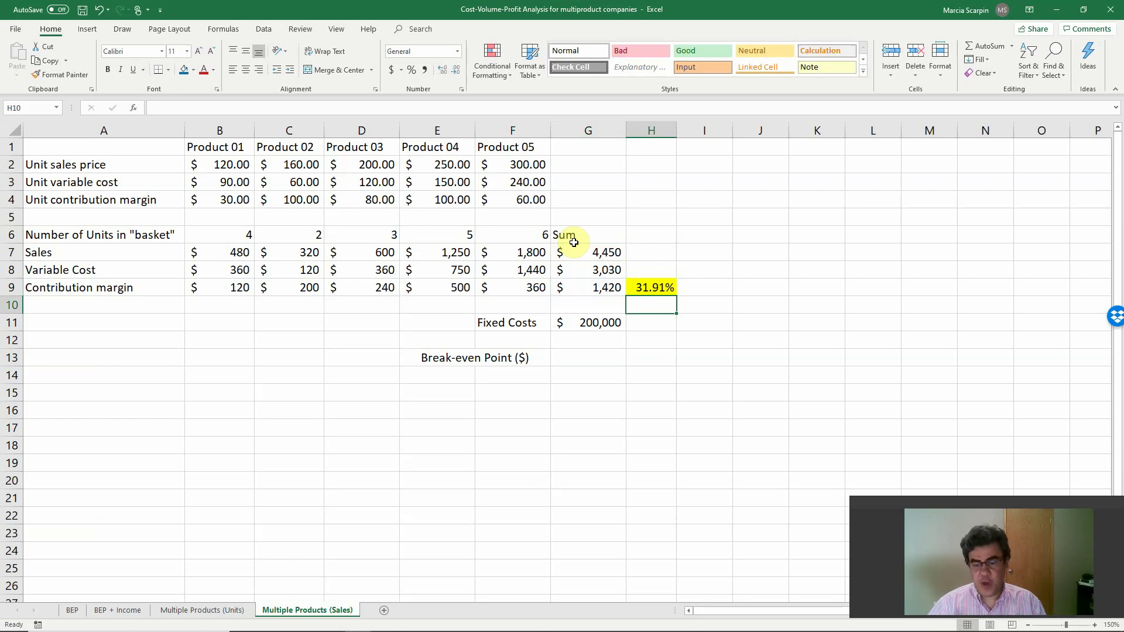
Enter =G11/H9 in G13 for a $626,760.56 break-even point, then verify the formula.
{"action": "key", "text": "Down"}
{"action": "key", "text": "Down"}
{"action": "key", "text": "Down"}
{"action": "key", "text": "Left"}
{"action": "type", "text": "+"}
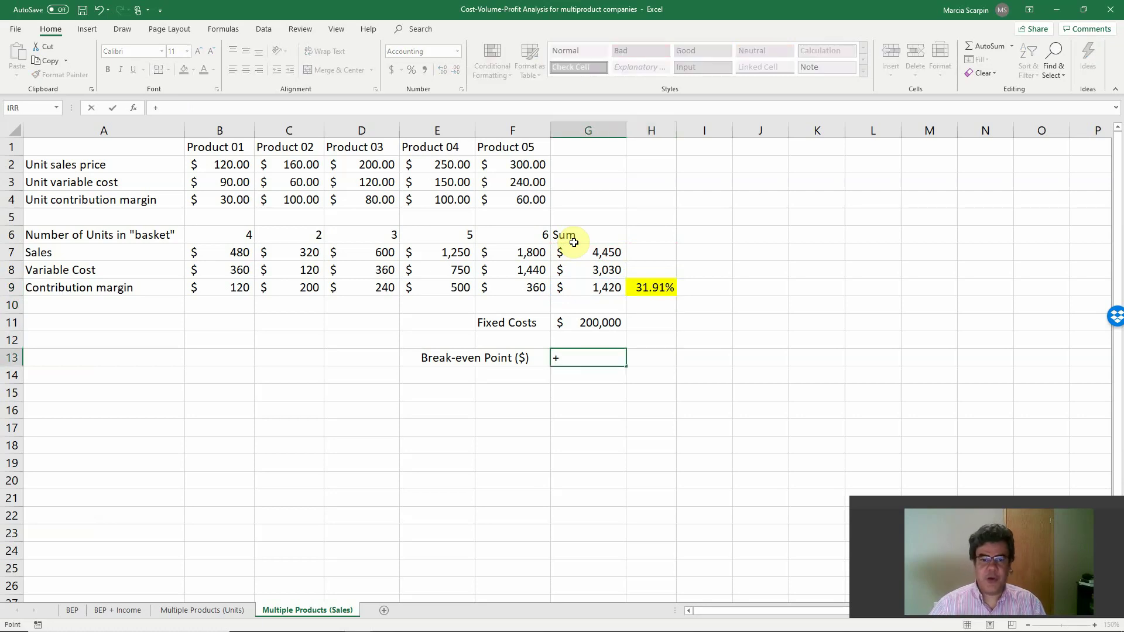
{"action": "key", "text": "Up"}
{"action": "key", "text": "Up"}
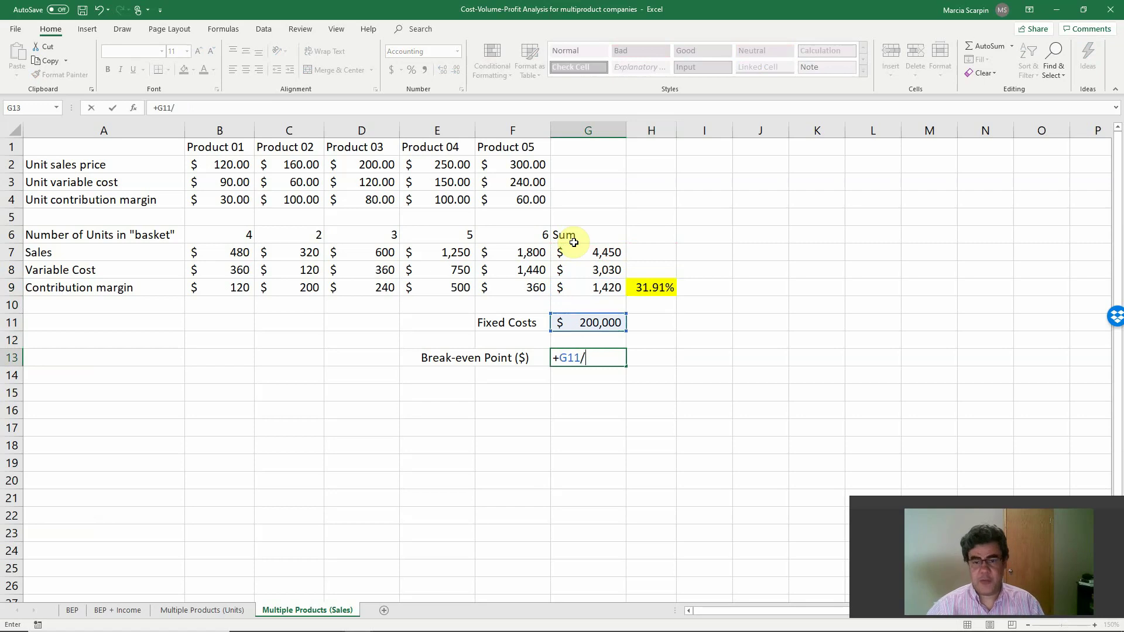
{"action": "type", "text": "/"}
{"action": "key", "text": "Up"}
{"action": "key", "text": "Up"}
{"action": "key", "text": "Up"}
{"action": "key", "text": "Up"}
{"action": "key", "text": "Right"}
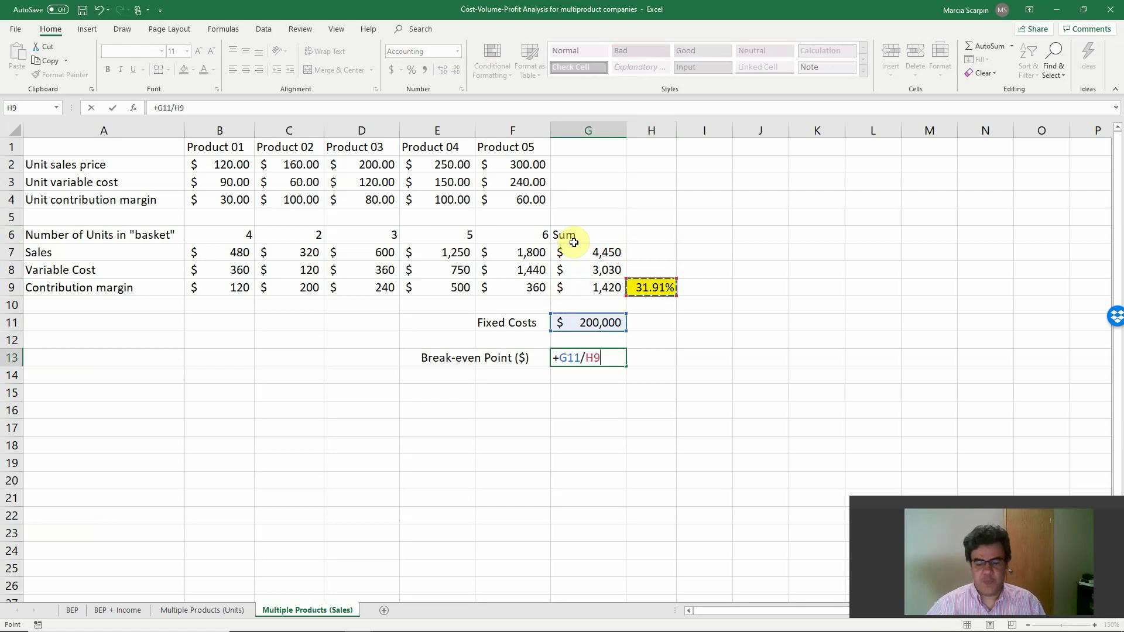
{"action": "key", "text": "Return"}
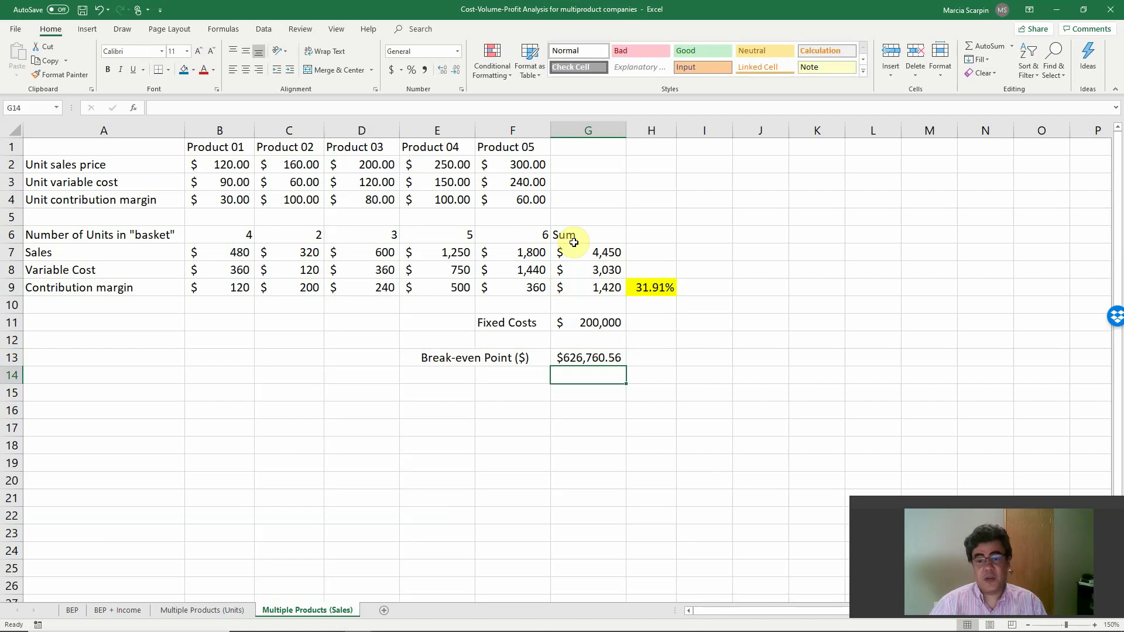
{"action": "left_click", "coordinate": [586, 355]}
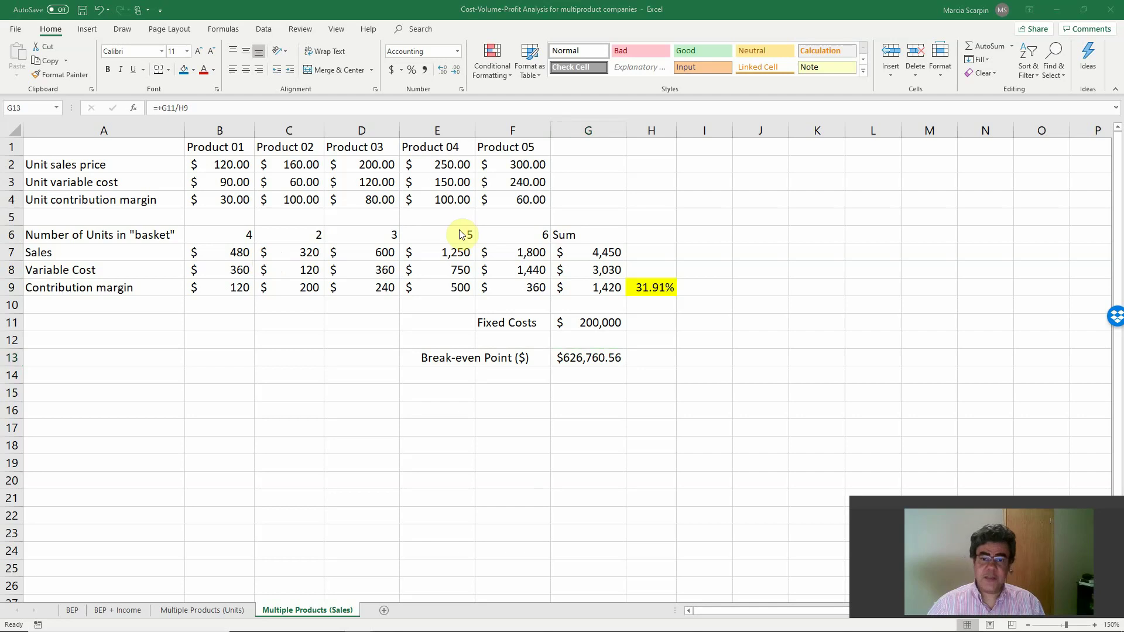
Return to the PowerPoint slideshow and advance to the closing Thank you slide.
{"action": "key", "text": "alt+Tab"}
{"action": "left_click", "coordinate": [536, 271]}
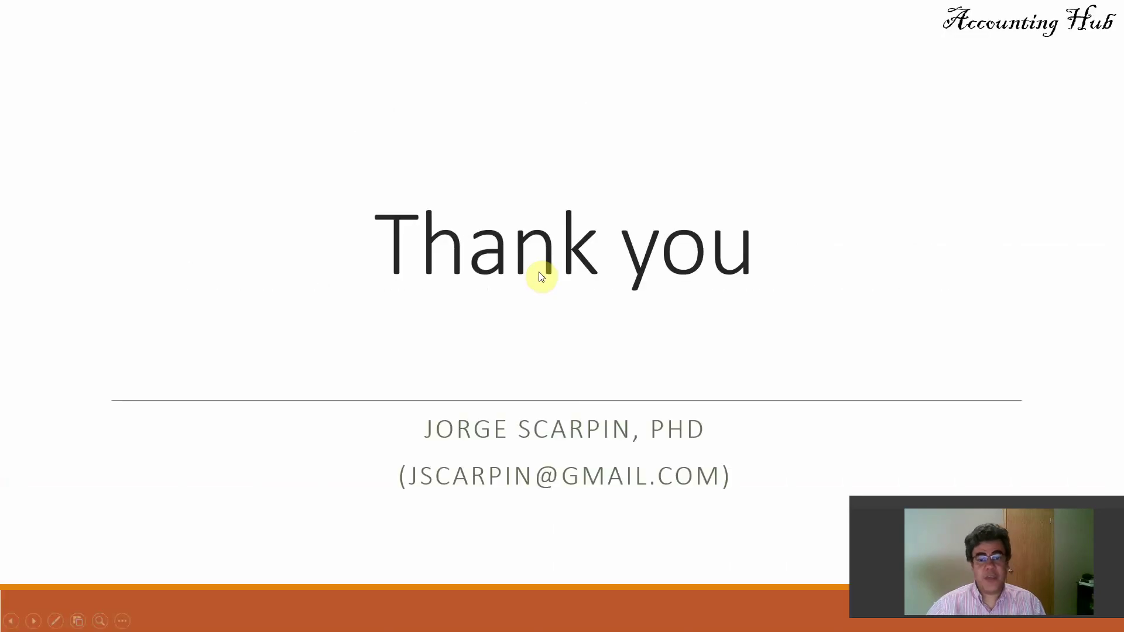